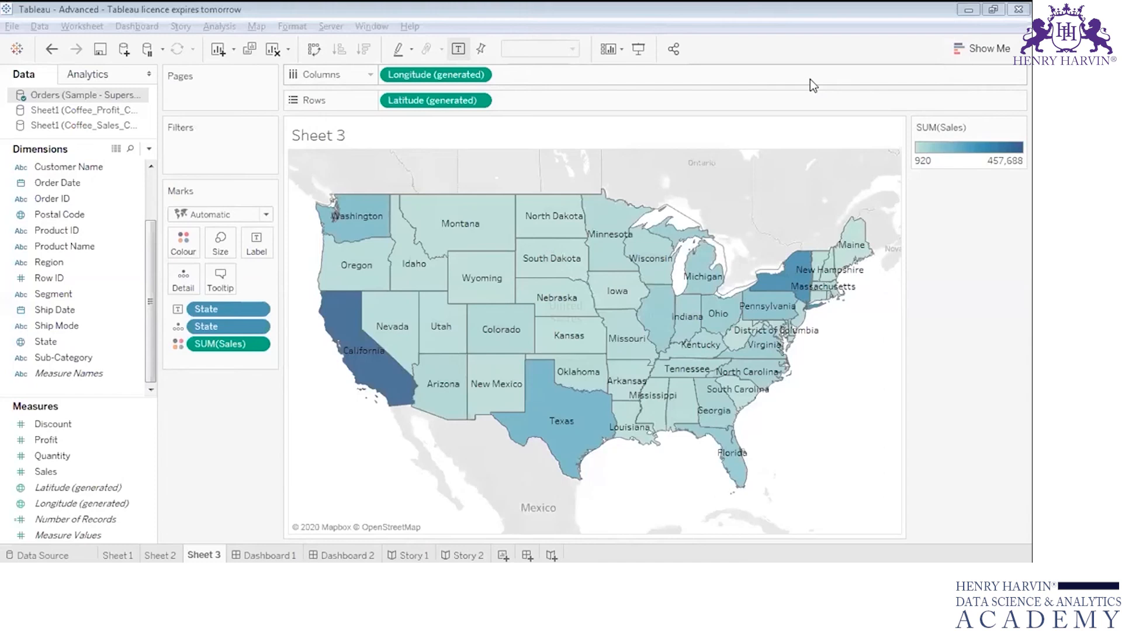
Step: Export the Sheet 3 map as a PNG image named Sheet 3.png, including the title, view, caption and colour legend
{"action": "left_click", "coordinate": [83, 26]}
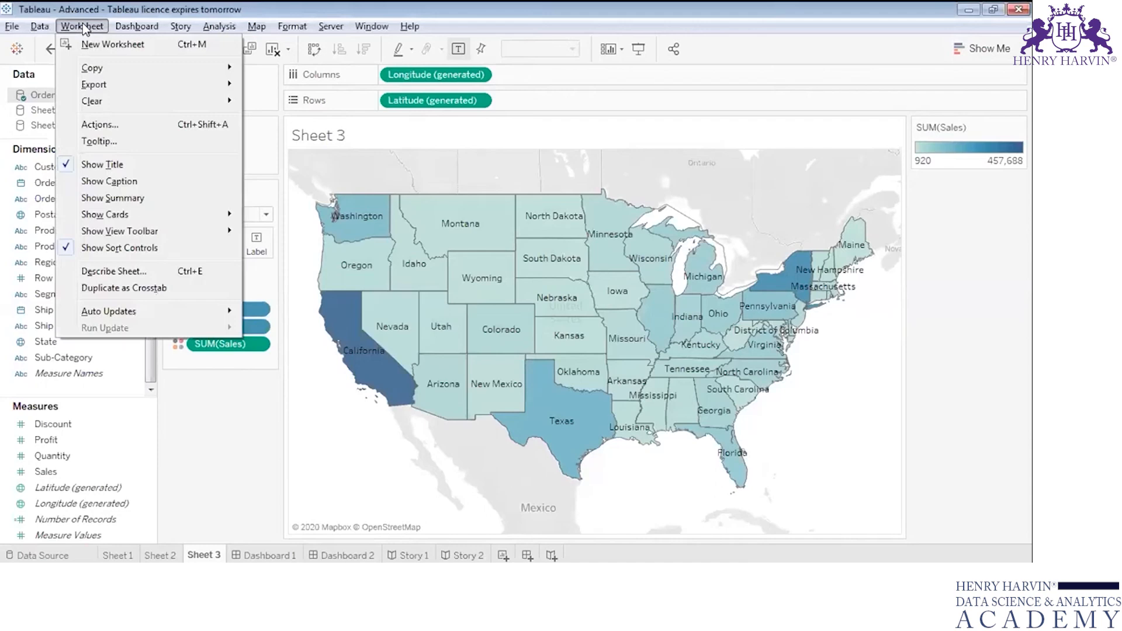
{"action": "mouse_move", "coordinate": [212, 88]}
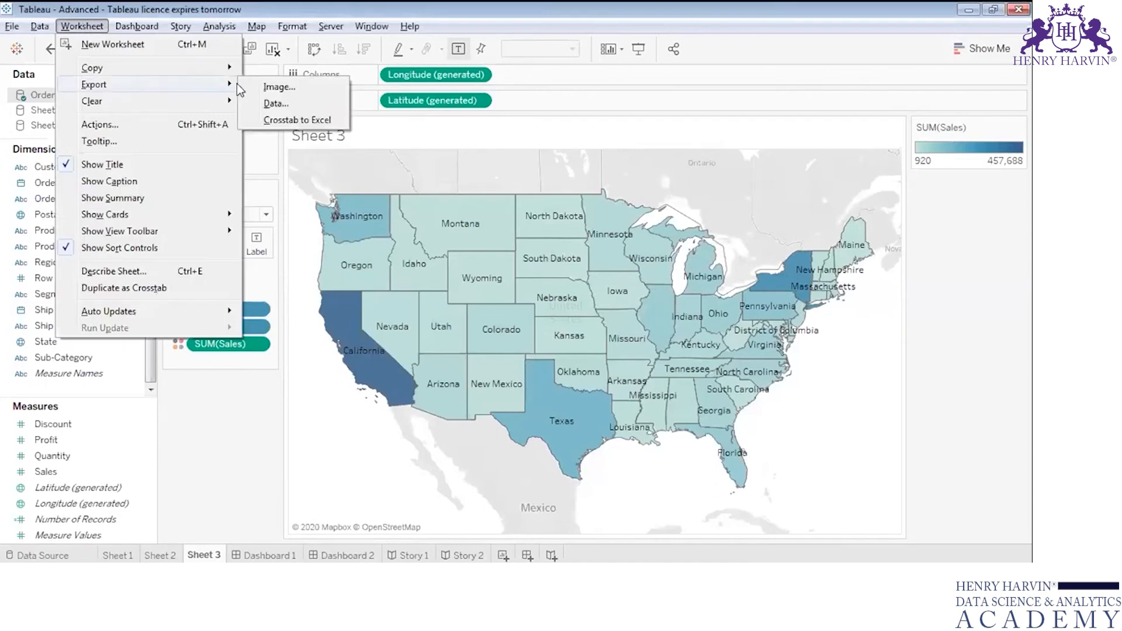
{"action": "left_click", "coordinate": [281, 86]}
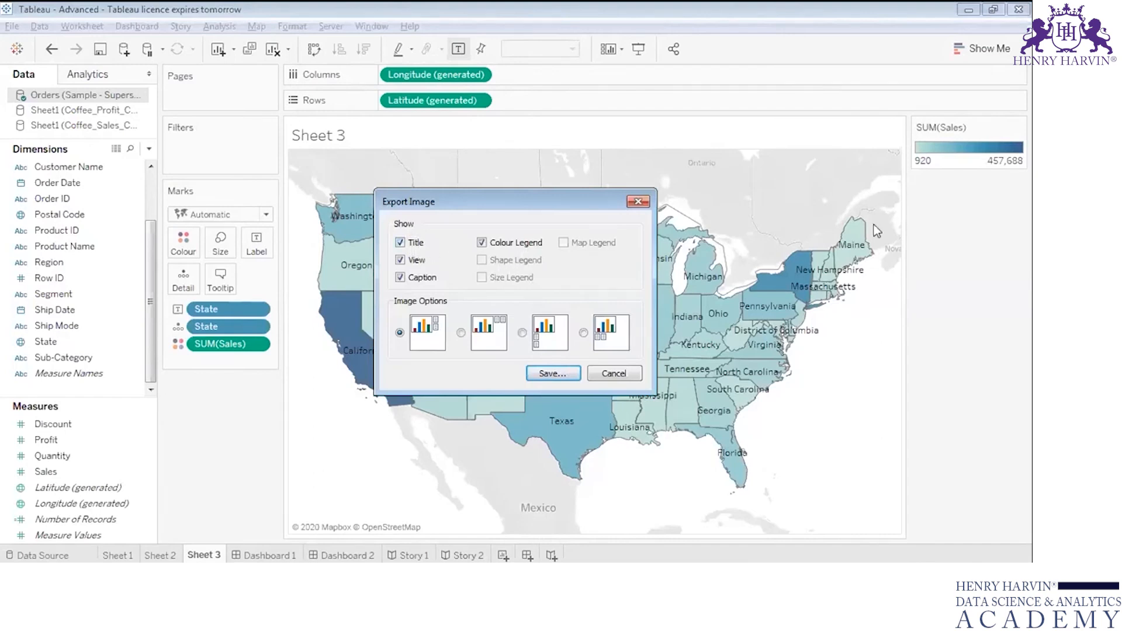
{"action": "left_click", "coordinate": [400, 278]}
{"action": "left_click", "coordinate": [550, 373]}
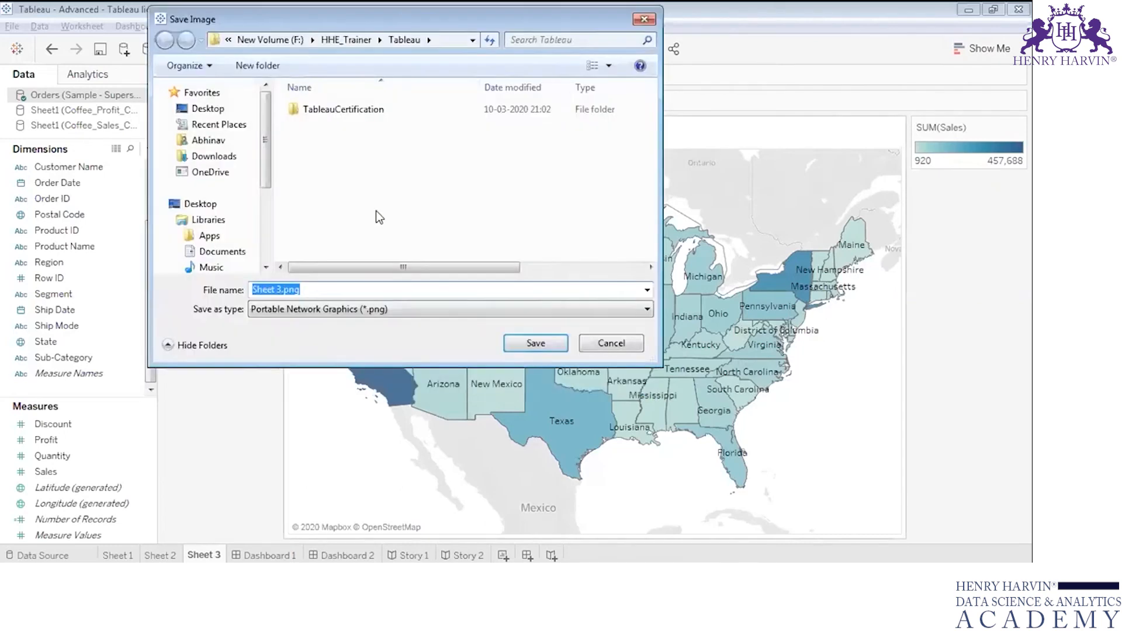
{"action": "left_click", "coordinate": [546, 346]}
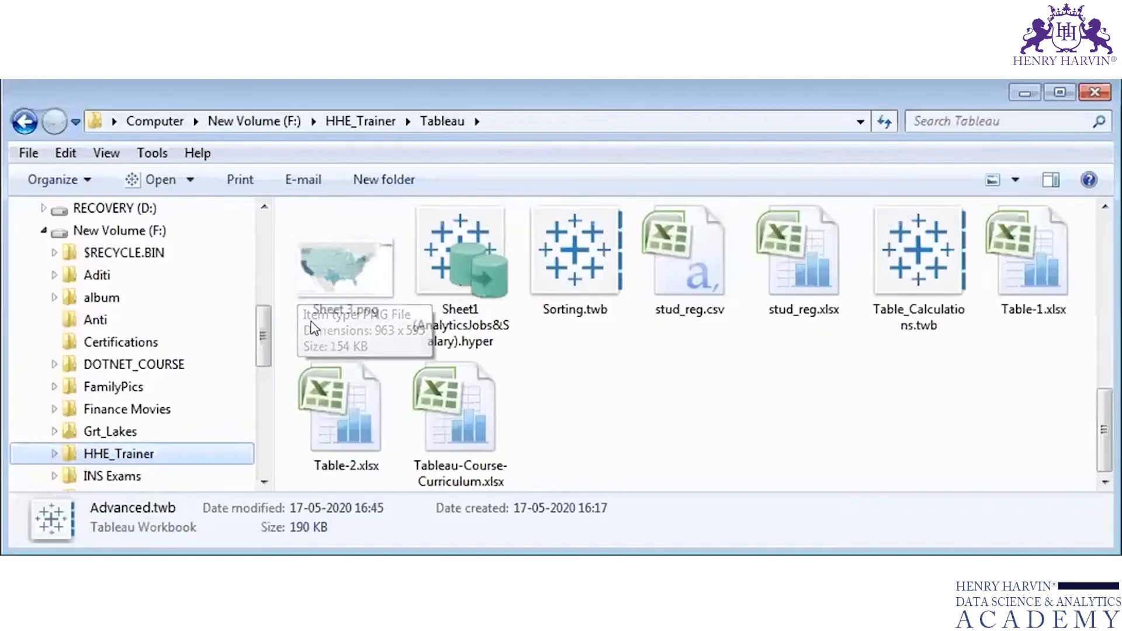
Step: Open the exported Sheet 3.png to check the image, and return to the Tableau workbook
{"action": "left_click", "coordinate": [342, 274]}
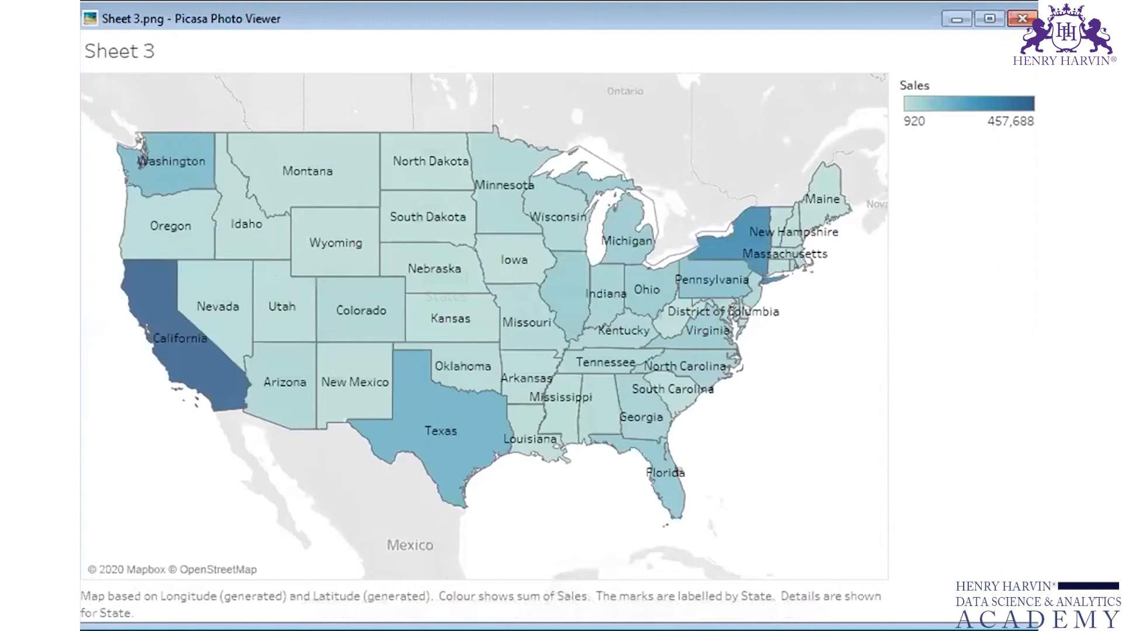
{"action": "key", "text": "alt+Tab"}
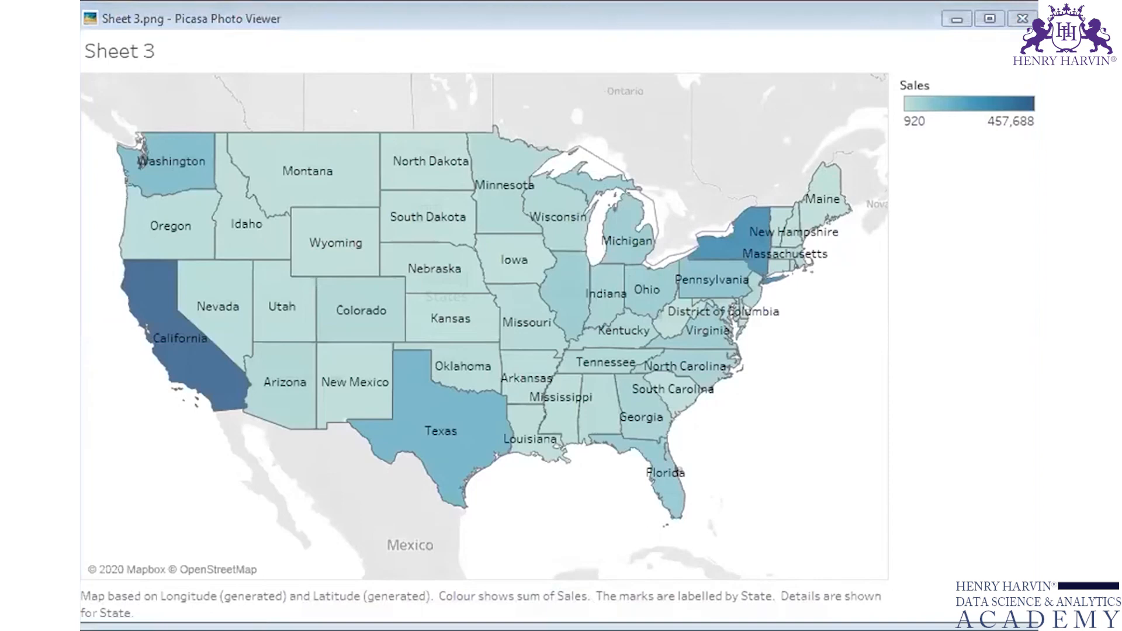
{"action": "key", "text": "alt+Tab"}
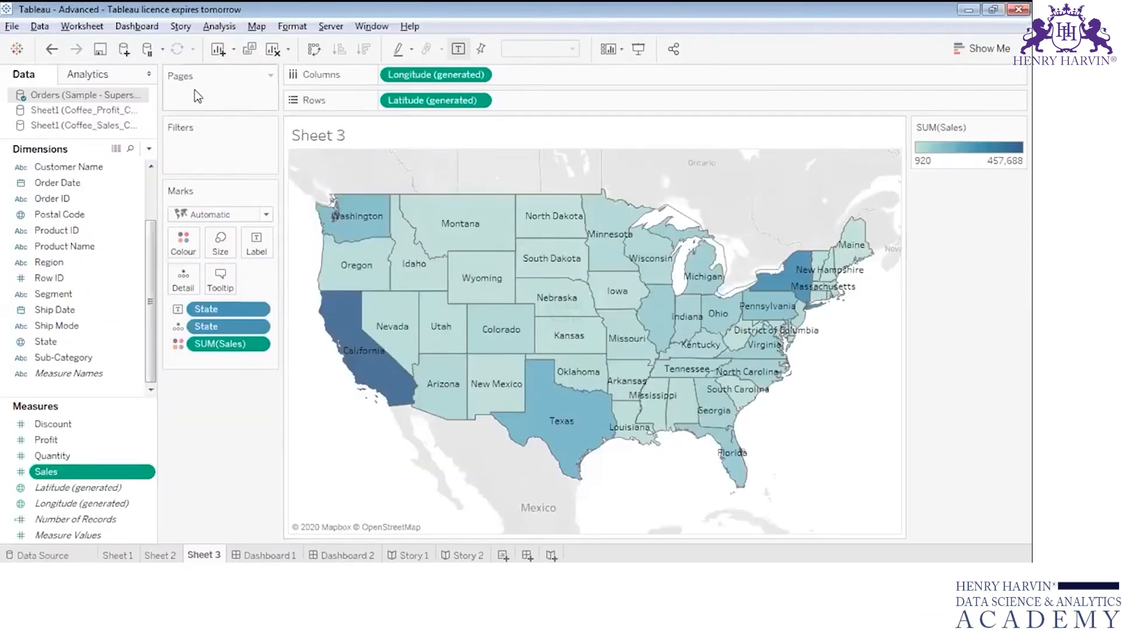
{"action": "left_click", "coordinate": [95, 28]}
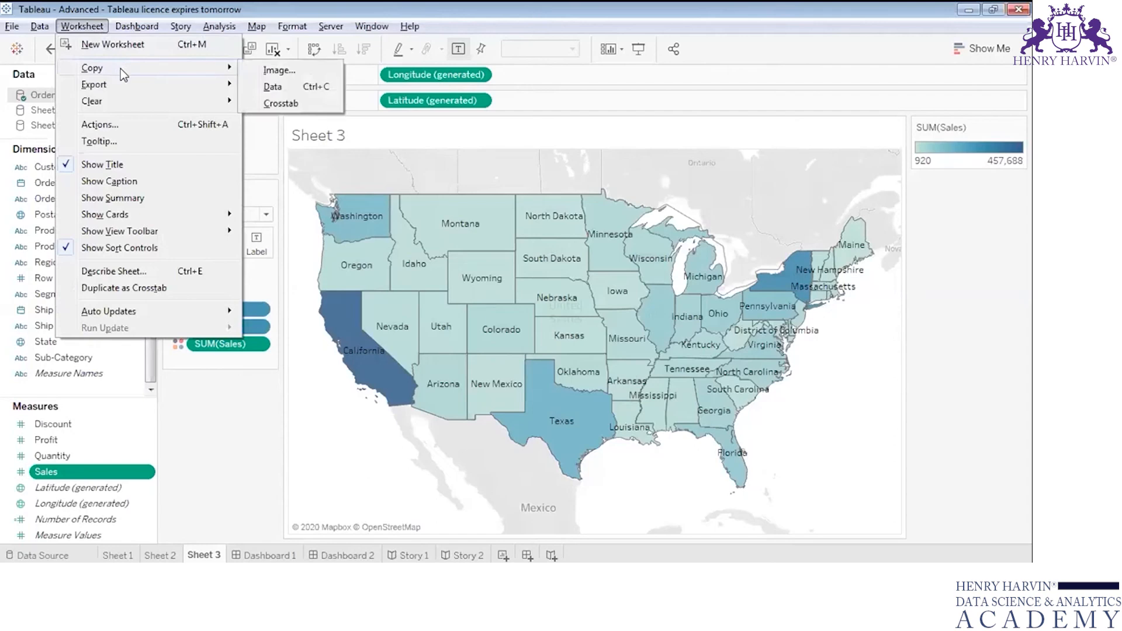
{"action": "mouse_move", "coordinate": [205, 83]}
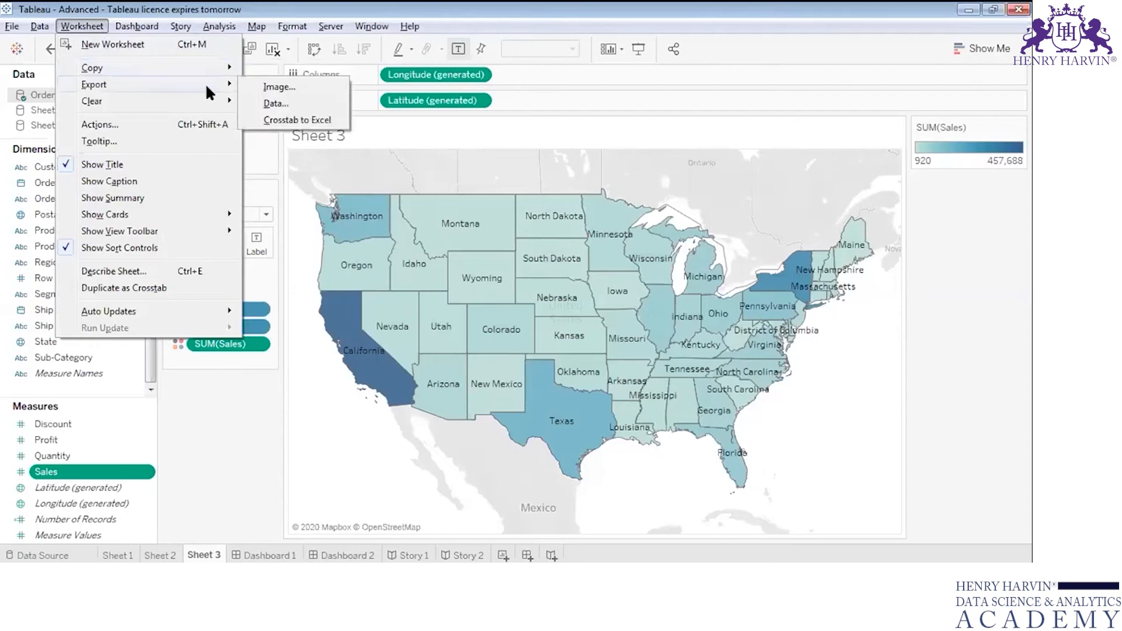
{"action": "left_click", "coordinate": [254, 102]}
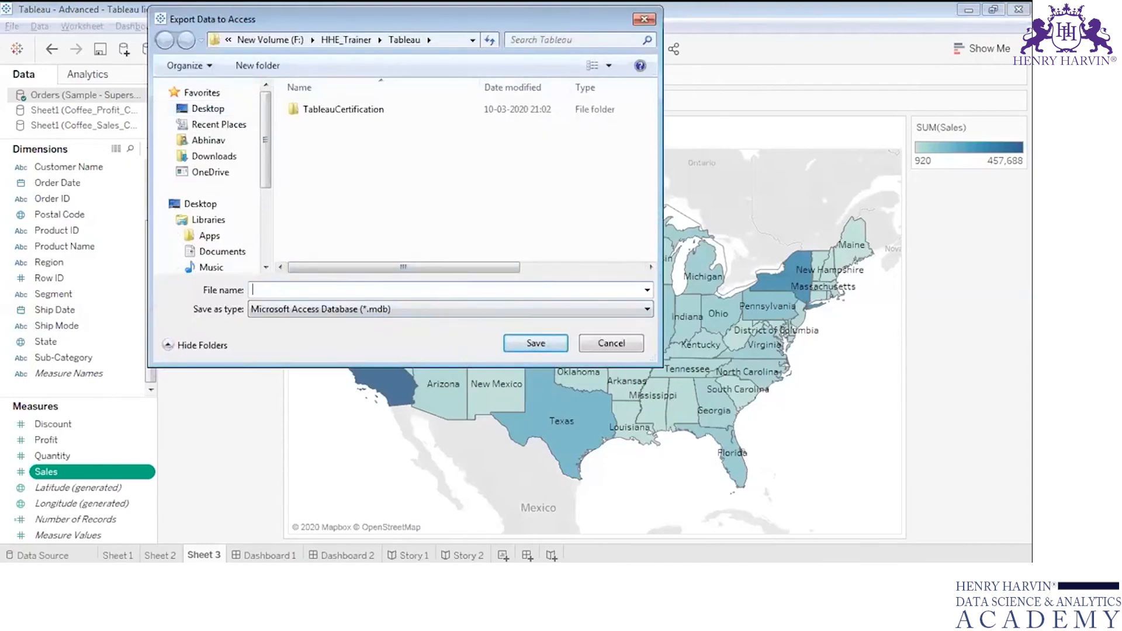
{"action": "type", "text": "Sample"}
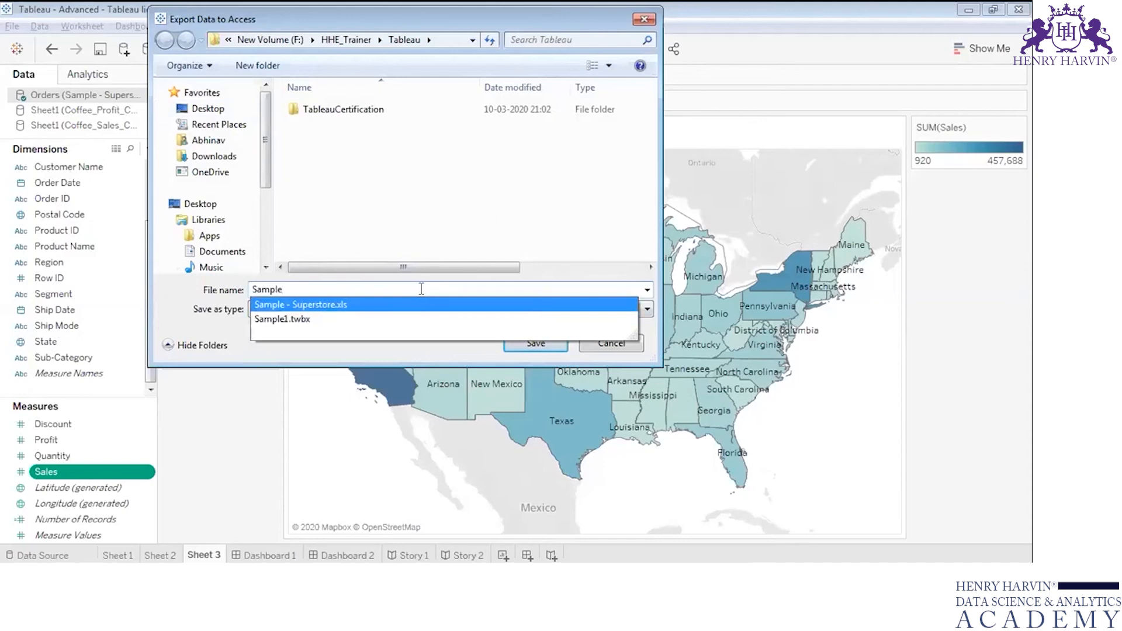
{"action": "left_click", "coordinate": [514, 214]}
{"action": "key", "text": "Return"}
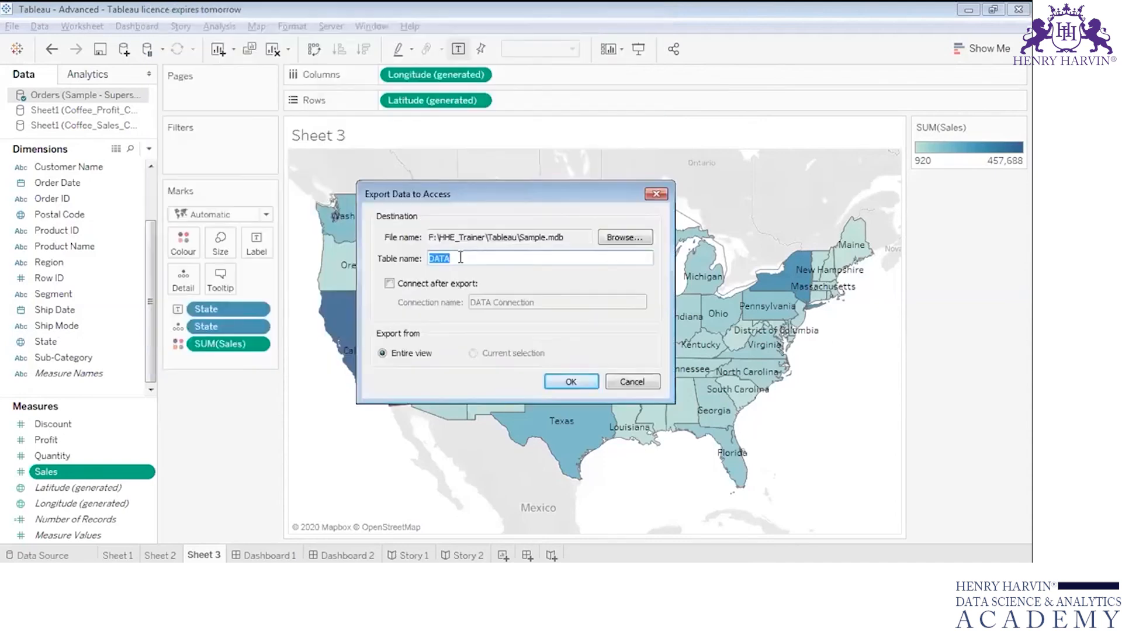
{"action": "left_click", "coordinate": [461, 259]}
{"action": "left_click", "coordinate": [628, 383]}
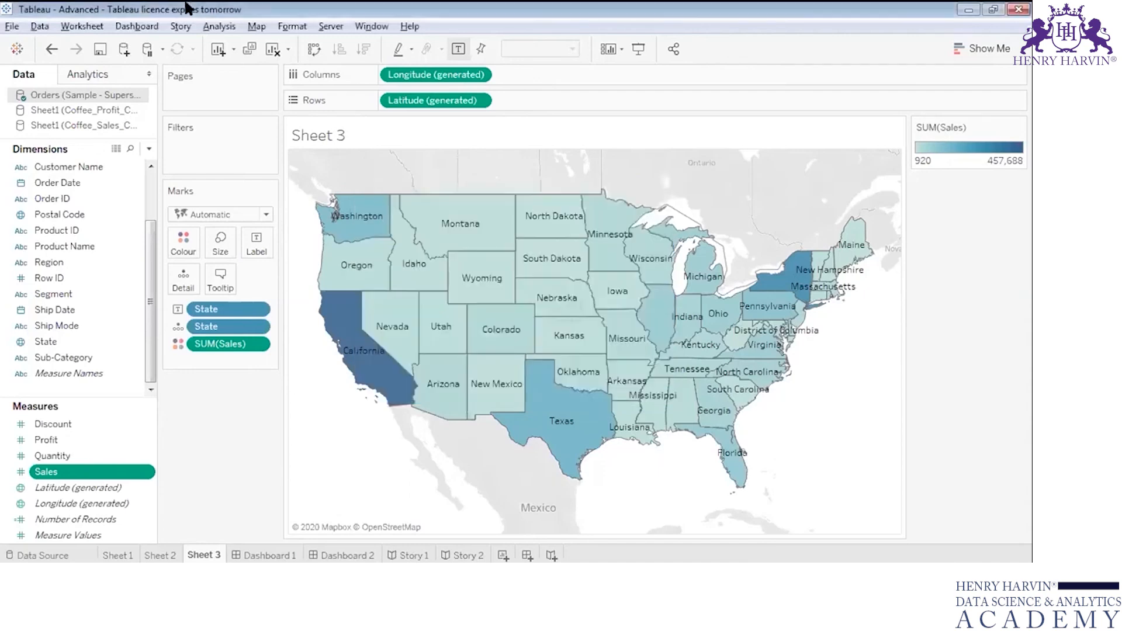
Step: Export the Sheet 3 view as a crosstab to Excel and look through the exported state rows
{"action": "left_click", "coordinate": [100, 29]}
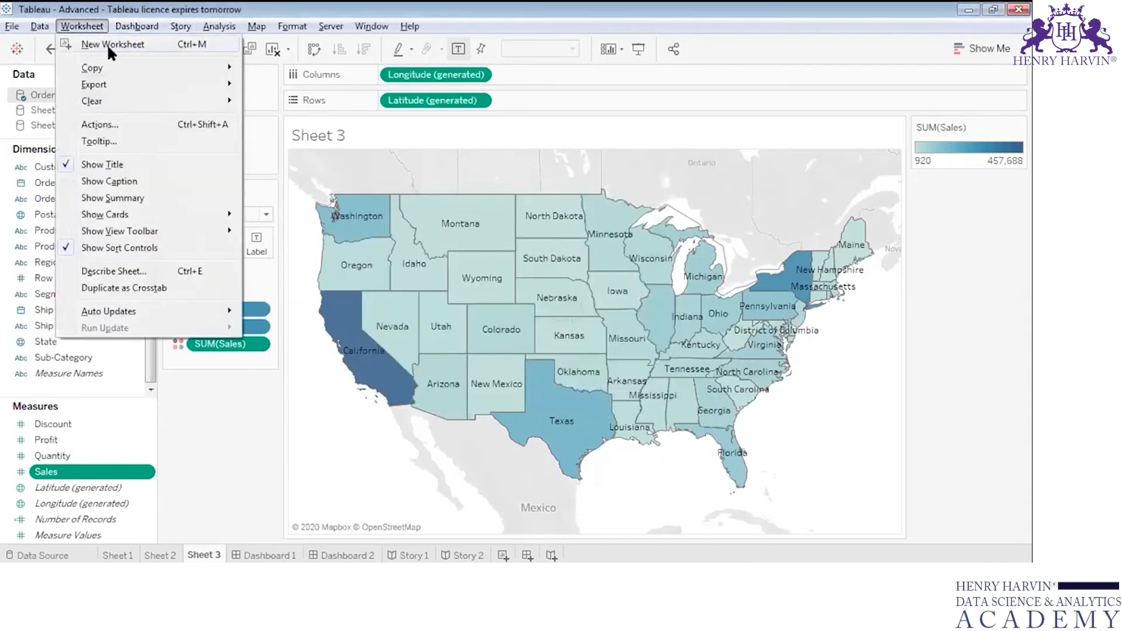
{"action": "mouse_move", "coordinate": [116, 89]}
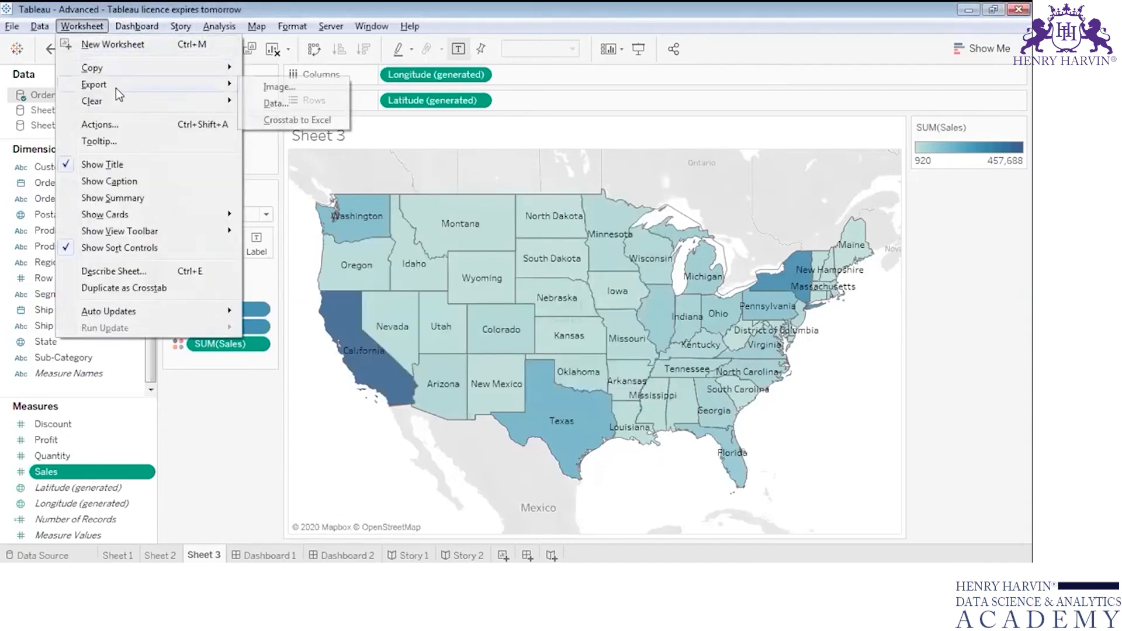
{"action": "left_click", "coordinate": [262, 121]}
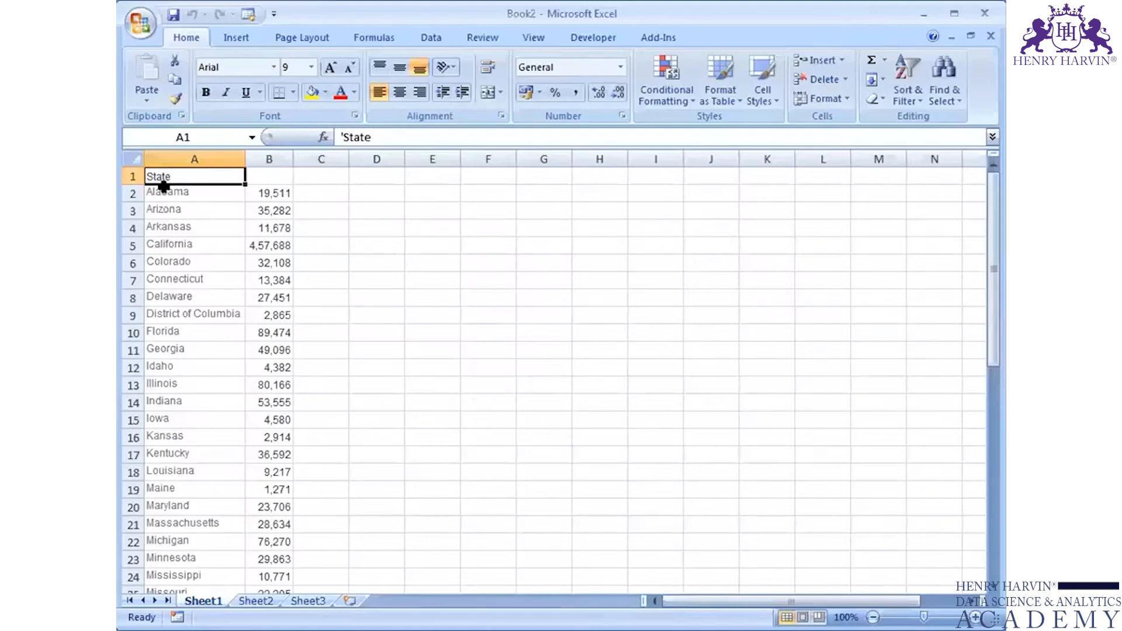
{"action": "left_click_drag", "start_coordinate": [240, 163], "coordinate": [345, 161]}
{"action": "left_click_drag", "start_coordinate": [993, 237], "coordinate": [994, 268]}
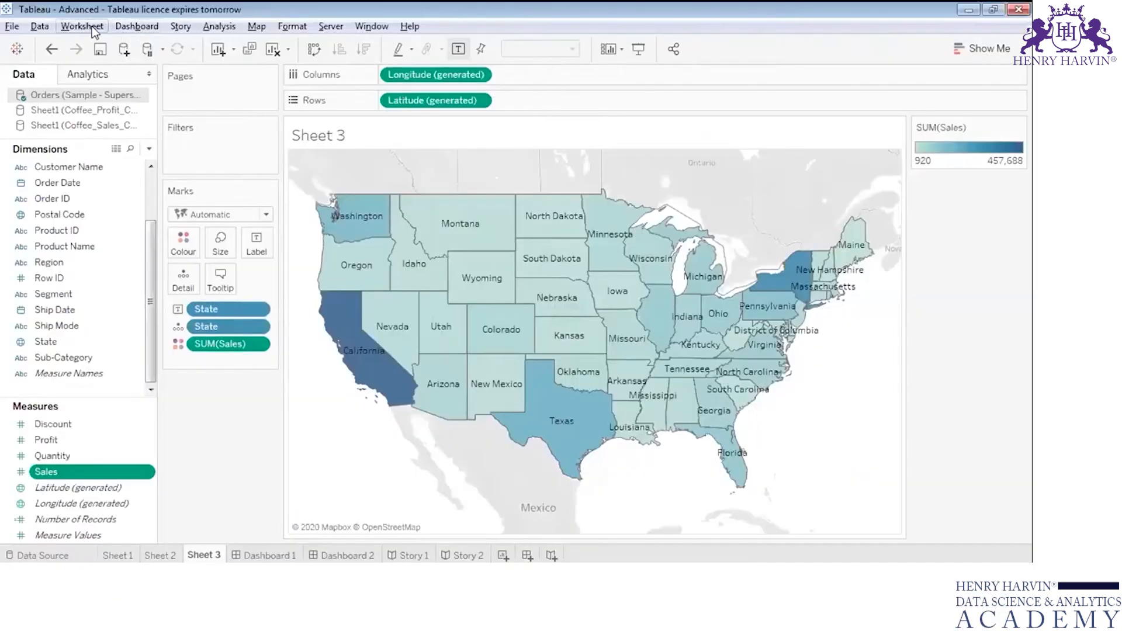
Step: Start a PowerPoint export from Tableau and set it to include specific sheets from this workbook
{"action": "left_click", "coordinate": [91, 27]}
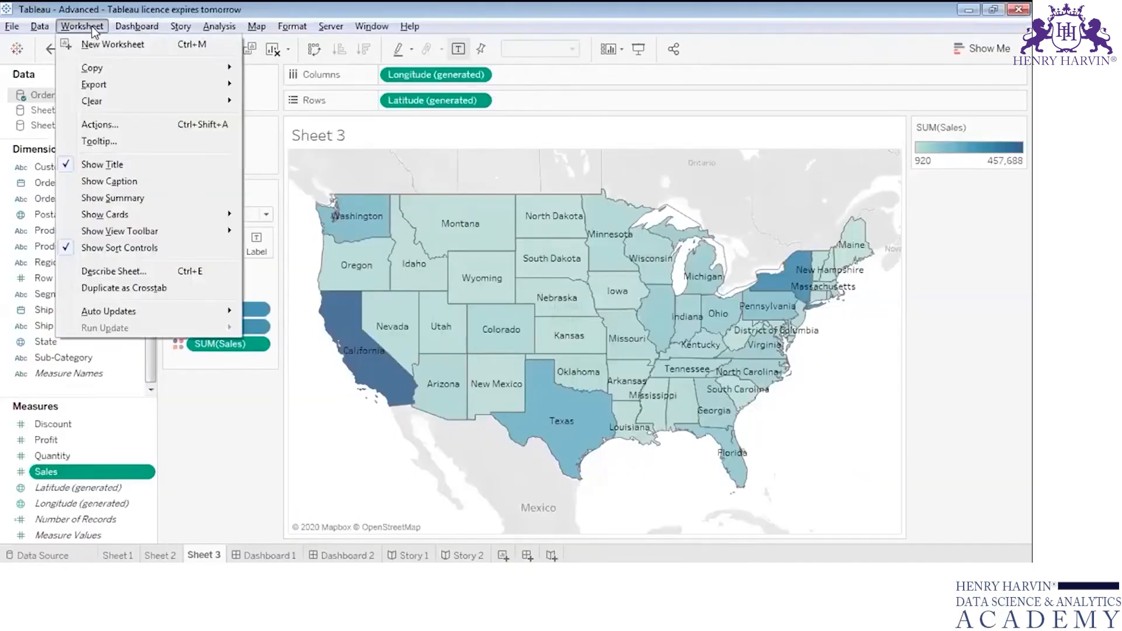
{"action": "mouse_move", "coordinate": [229, 82]}
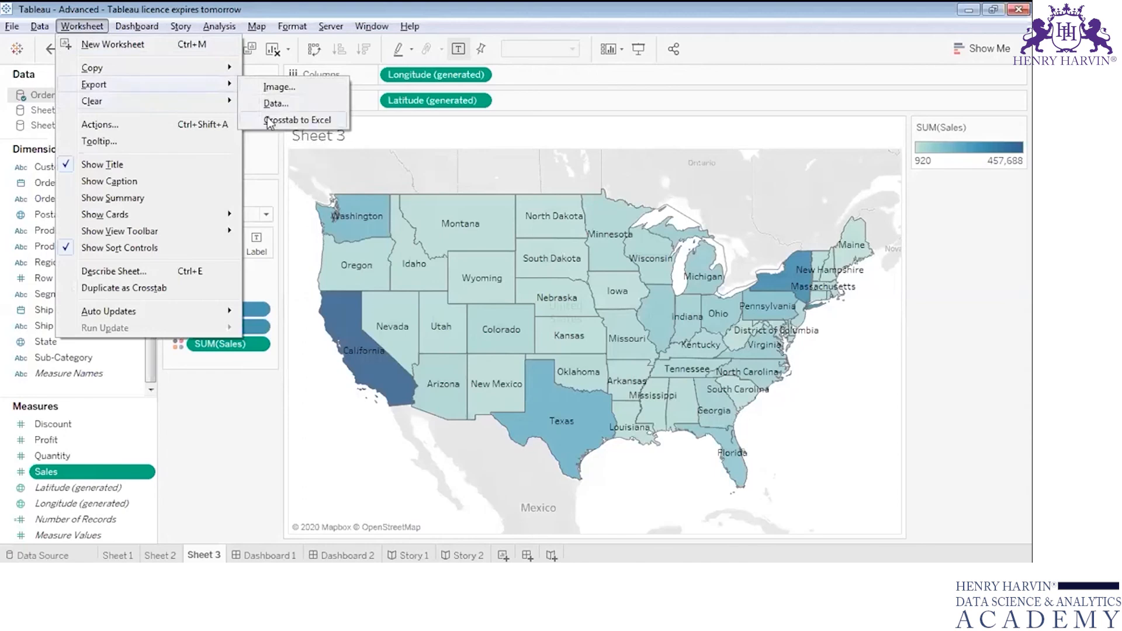
{"action": "mouse_move", "coordinate": [23, 30]}
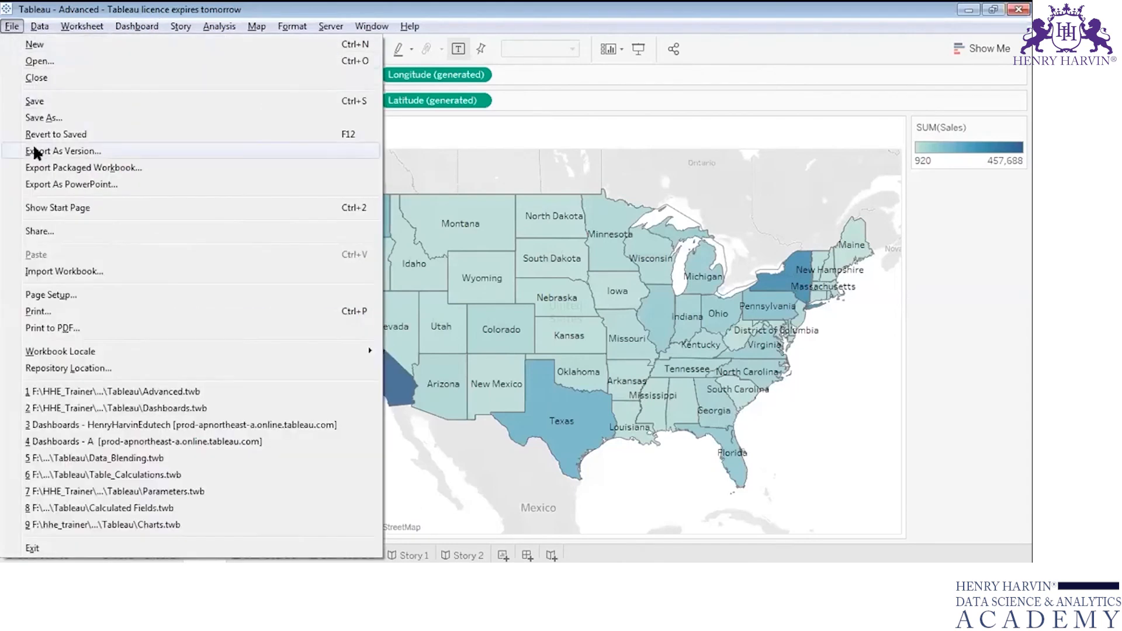
{"action": "left_click", "coordinate": [65, 185]}
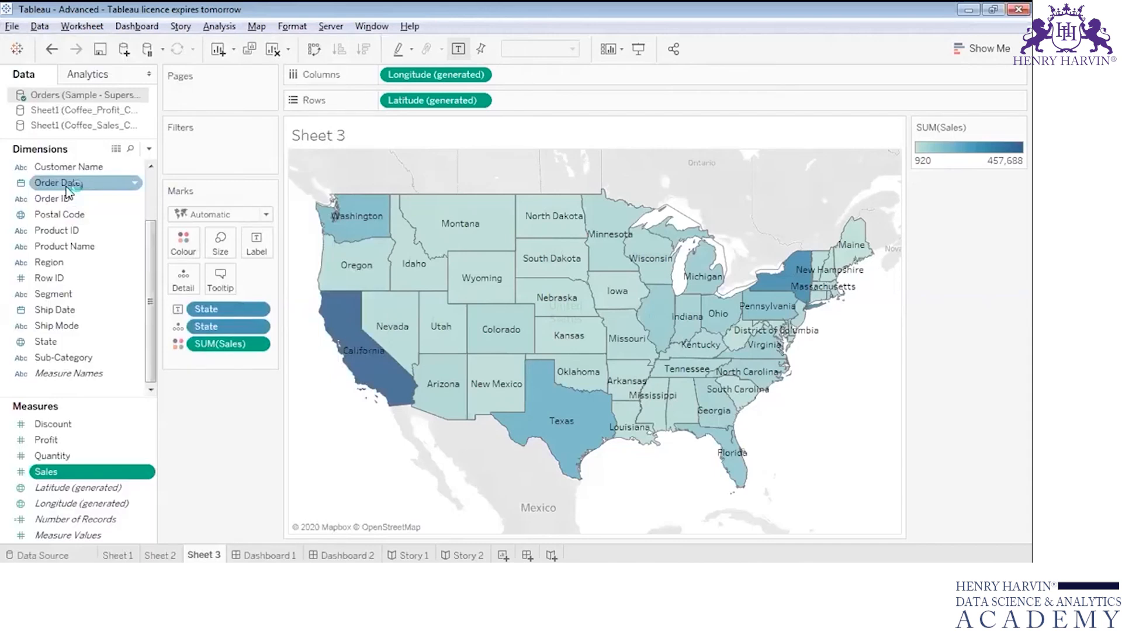
{"action": "left_click_drag", "start_coordinate": [65, 187], "coordinate": [195, 123]}
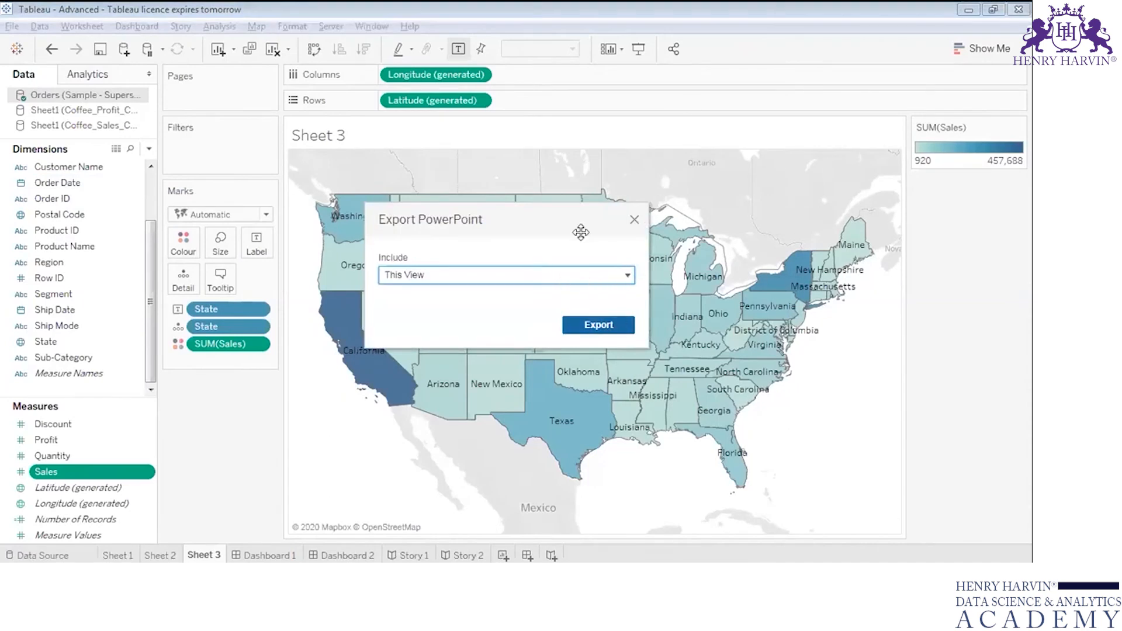
{"action": "left_click", "coordinate": [624, 271]}
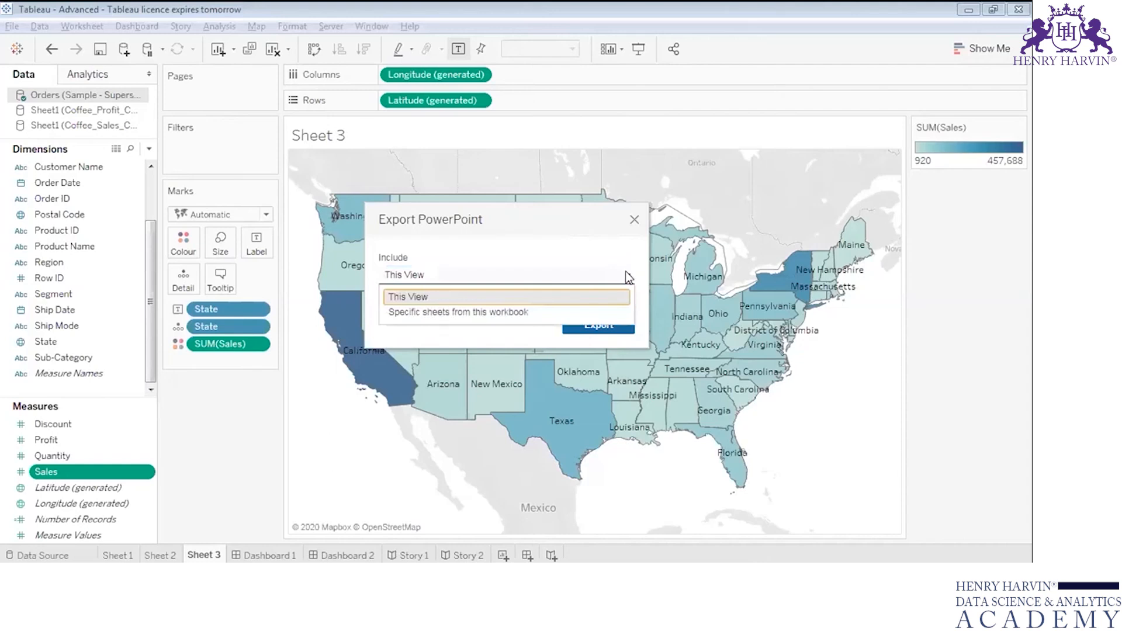
{"action": "left_click", "coordinate": [558, 312]}
Step: Select Sheet 1 and Dashboard 1 for the PowerPoint export and save the presentation as Advanced.pptx in the Tableau folder
{"action": "mouse_move", "coordinate": [437, 363]}
{"action": "left_mouse_down"}
{"action": "mouse_move", "coordinate": [544, 367]}
{"action": "mouse_move", "coordinate": [421, 366]}
{"action": "left_mouse_up"}
{"action": "left_click", "coordinate": [415, 339]}
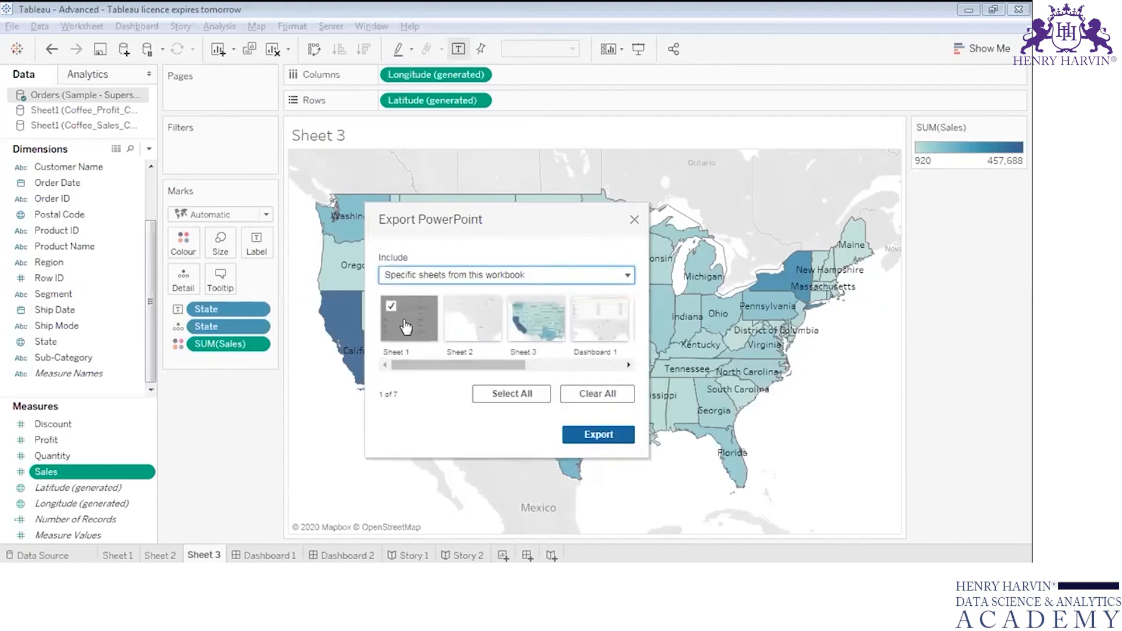
{"action": "left_click", "coordinate": [602, 321]}
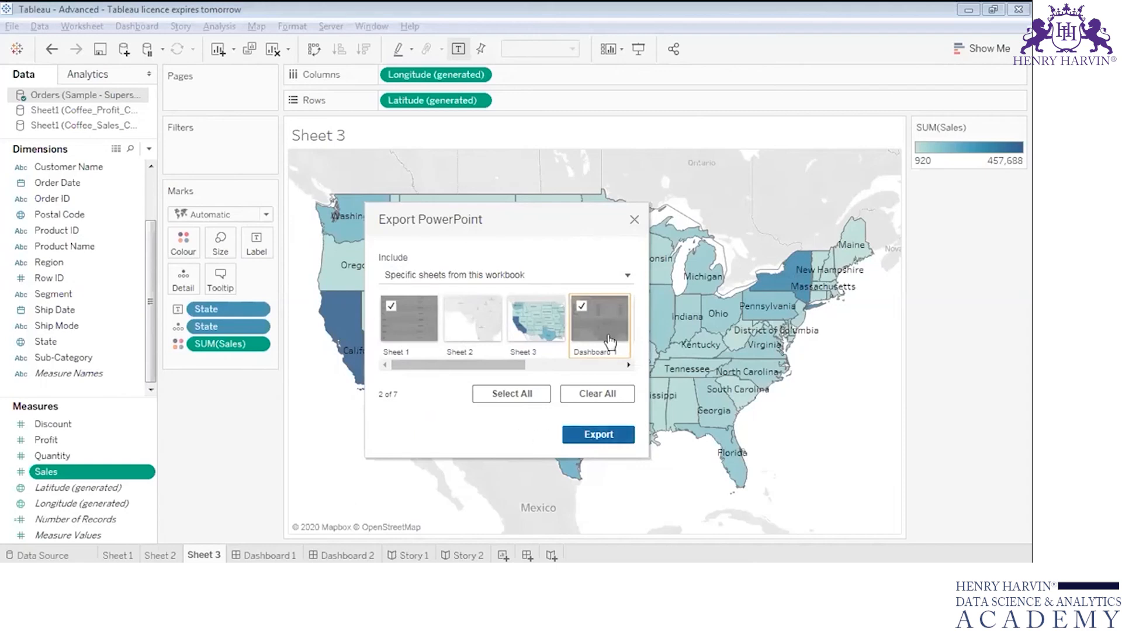
{"action": "left_click", "coordinate": [579, 436]}
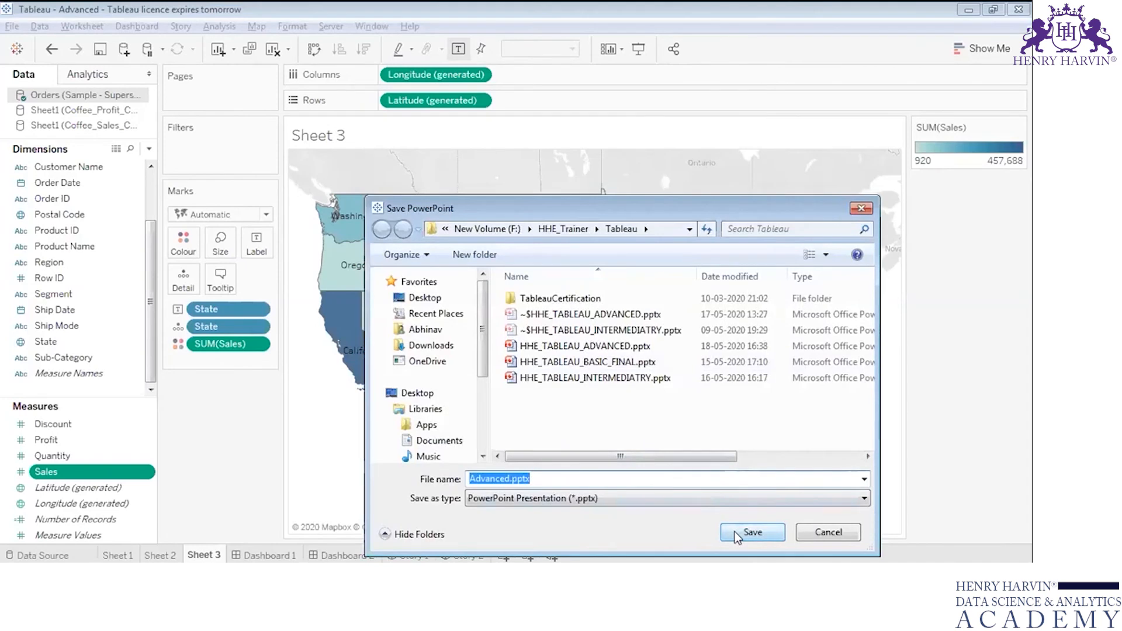
{"action": "left_click", "coordinate": [734, 532]}
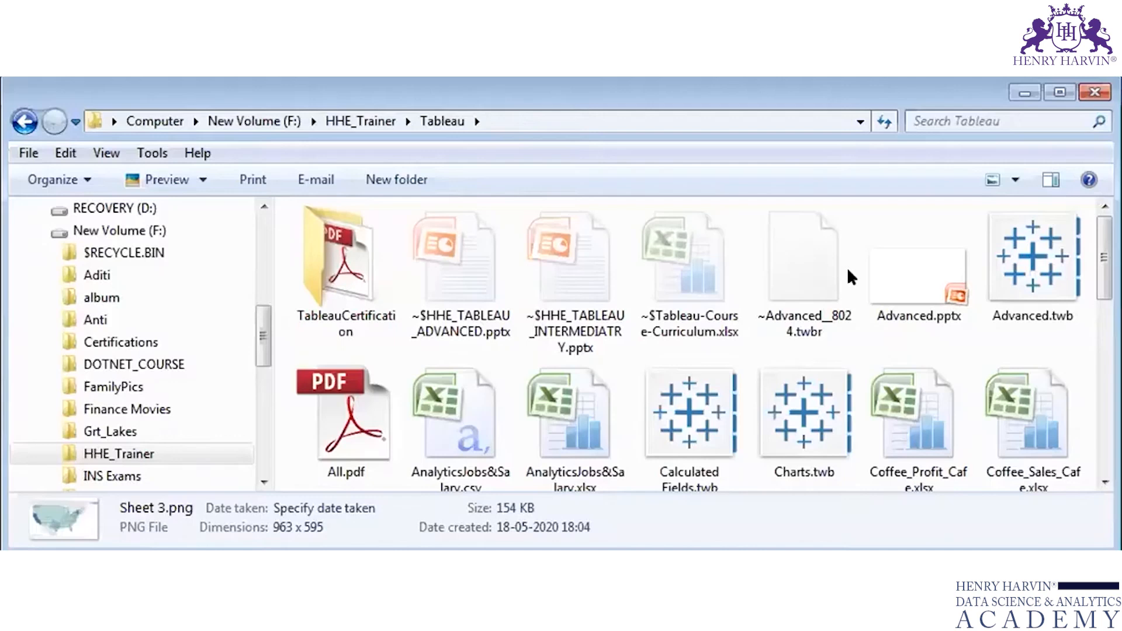
Step: Open the exported Advanced.pptx in PowerPoint and examine the title slide's heading and file creation line
{"action": "left_click", "coordinate": [911, 274]}
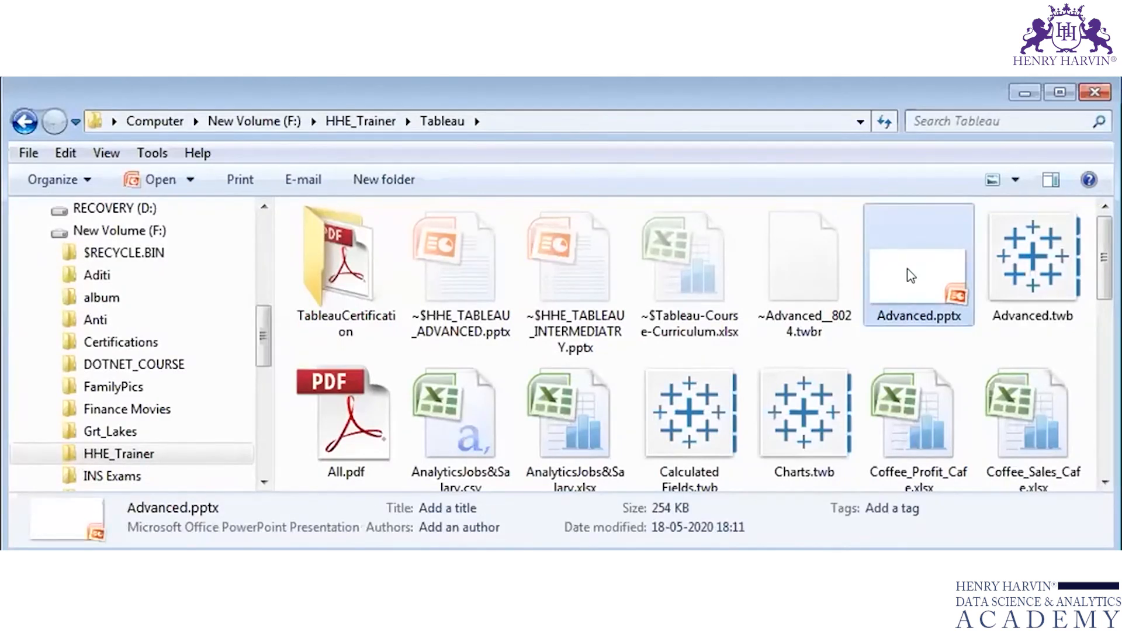
{"action": "double_click", "coordinate": [910, 275]}
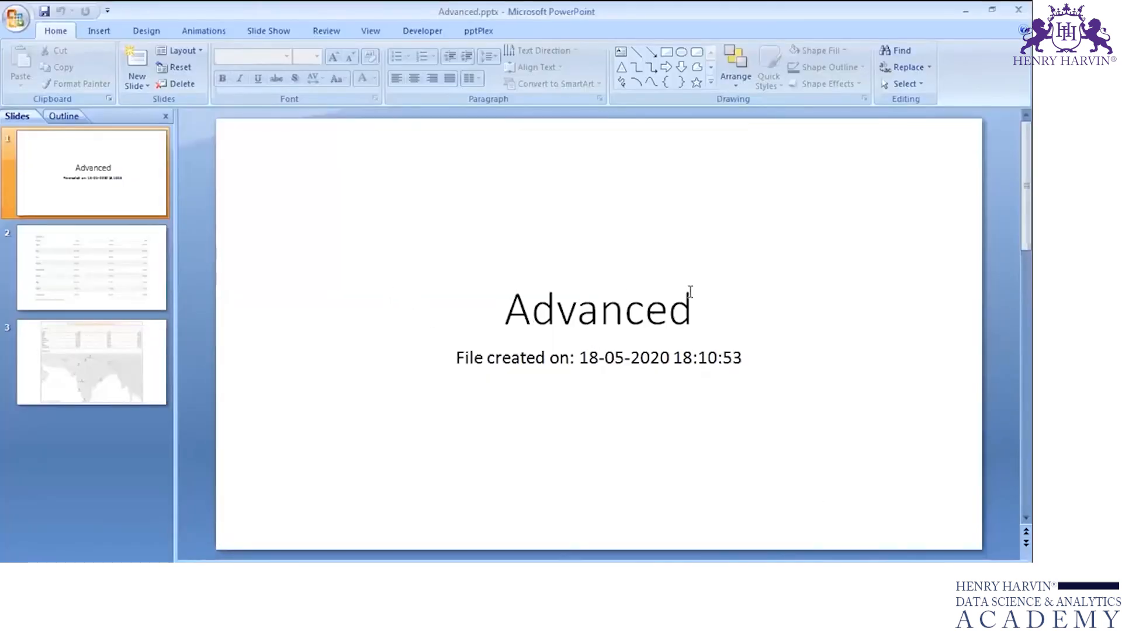
{"action": "left_click_drag", "start_coordinate": [694, 304], "coordinate": [453, 357]}
{"action": "left_click", "coordinate": [454, 358]}
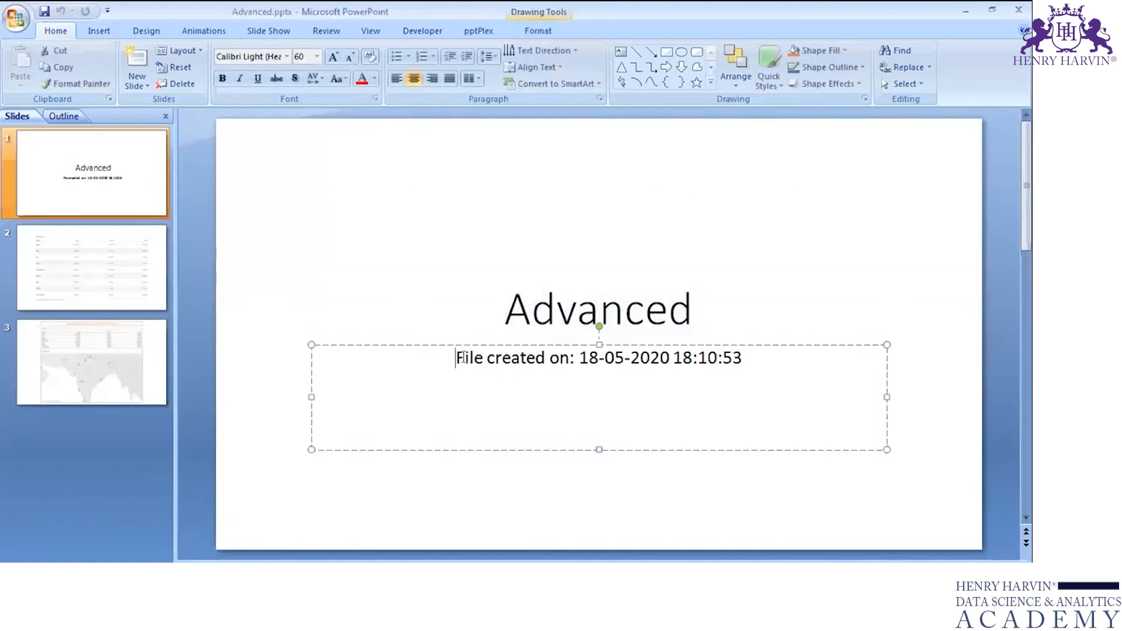
{"action": "left_click", "coordinate": [583, 360], "text": "shift"}
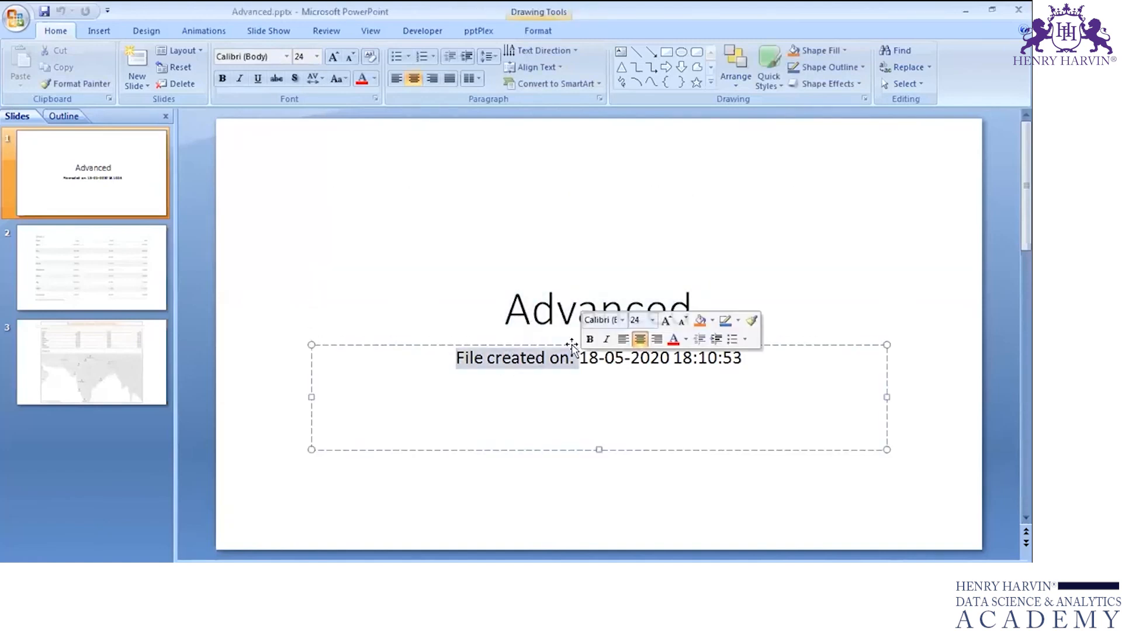
{"action": "left_click", "coordinate": [571, 345]}
Step: View the Sheet 1 and Dashboard 1 slides, and switch back to Tableau to compare them with Sheet 1
{"action": "left_click", "coordinate": [100, 240]}
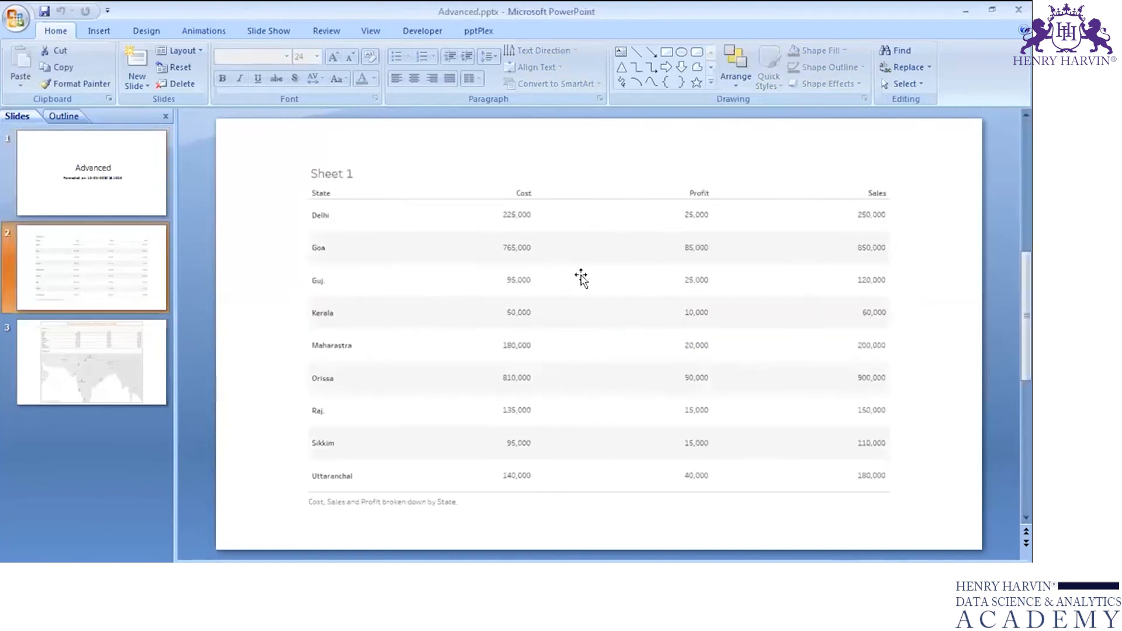
{"action": "left_click", "coordinate": [124, 348]}
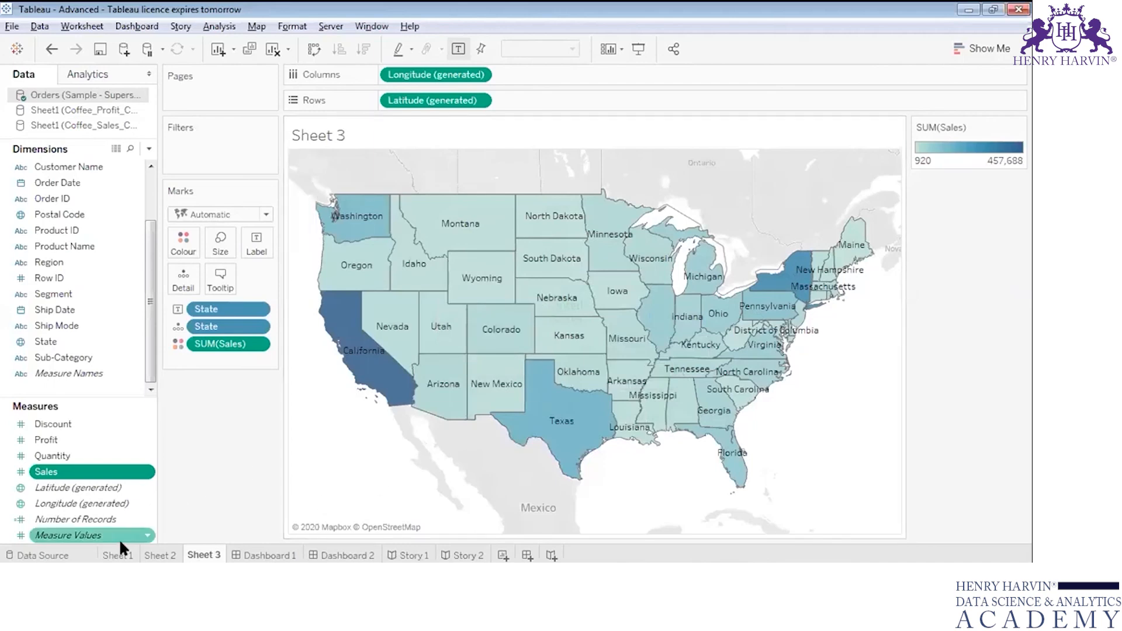
{"action": "left_click", "coordinate": [117, 556]}
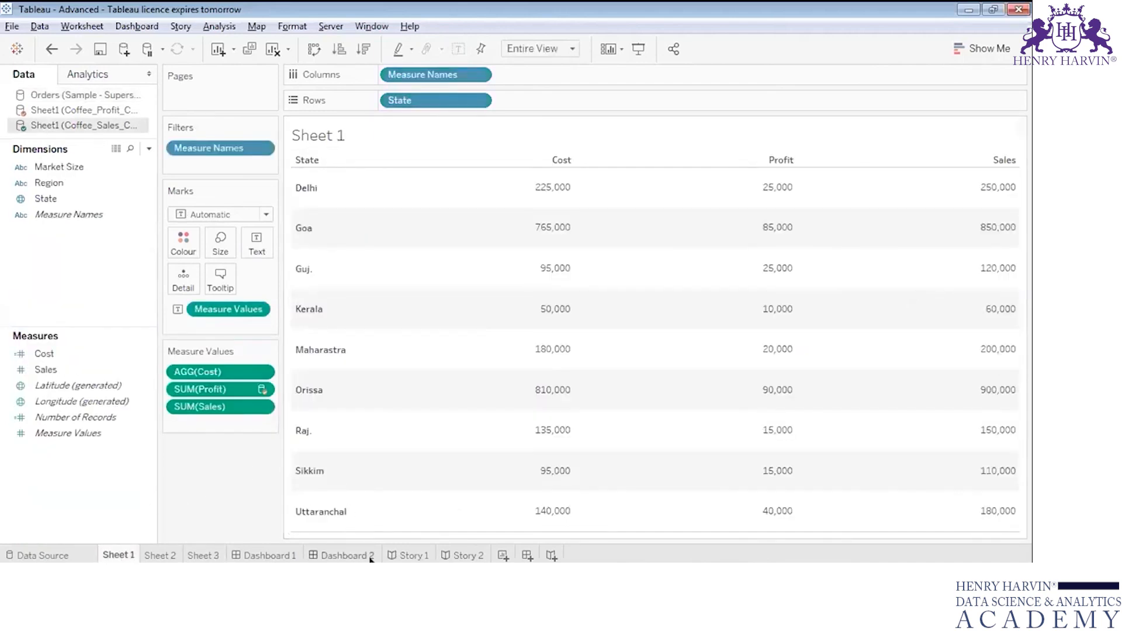
Step: View Dashboard 1 in Tableau, and switch to PowerPoint to compare it with the exported Sheet 1 and Dashboard 1 slides
{"action": "left_click", "coordinate": [296, 556]}
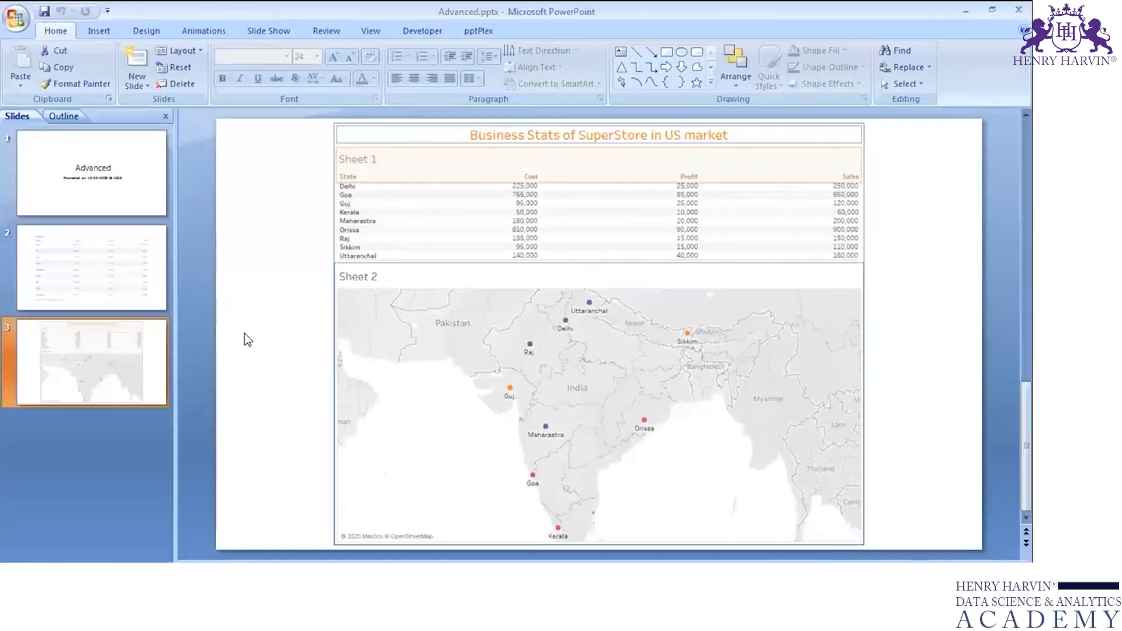
{"action": "left_click", "coordinate": [83, 273]}
{"action": "left_click", "coordinate": [82, 343]}
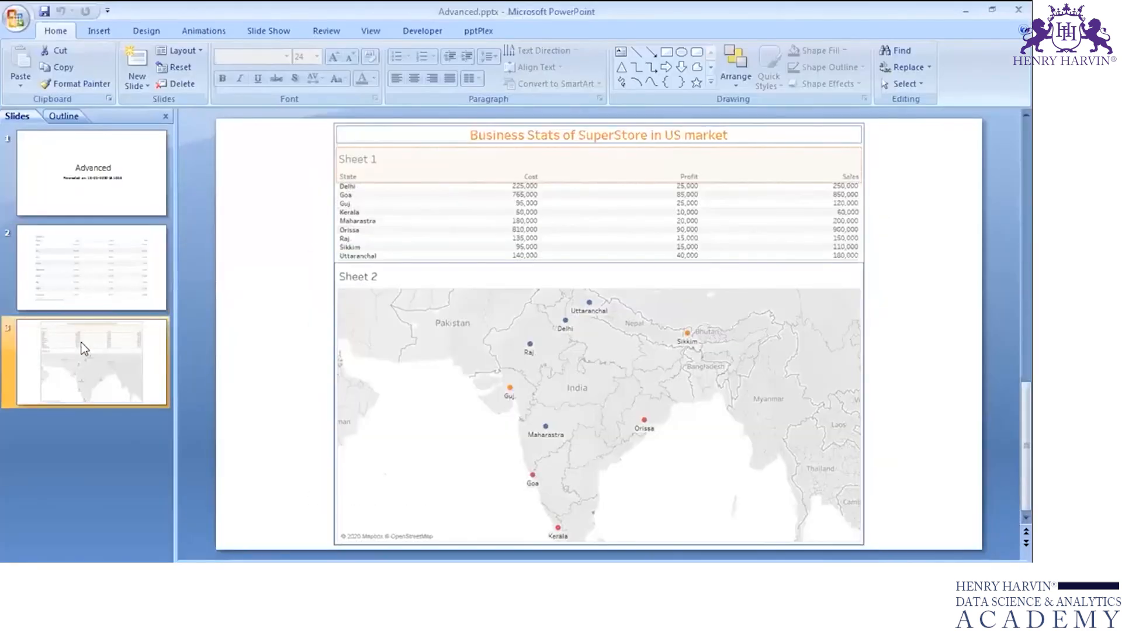
{"action": "left_click", "coordinate": [131, 278]}
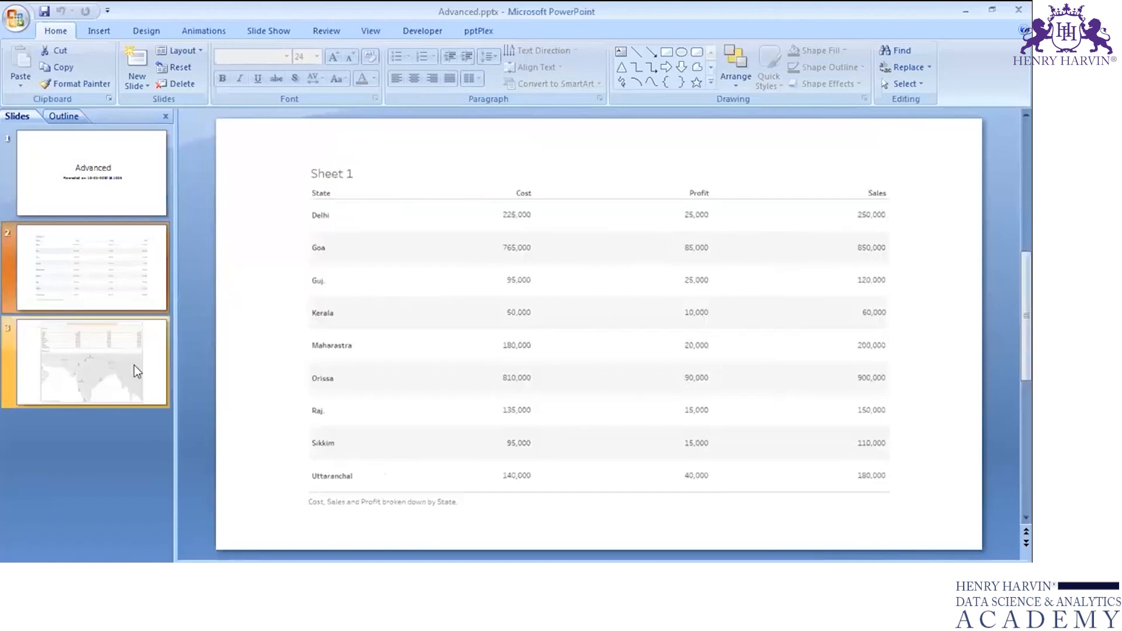
{"action": "left_click", "coordinate": [119, 363]}
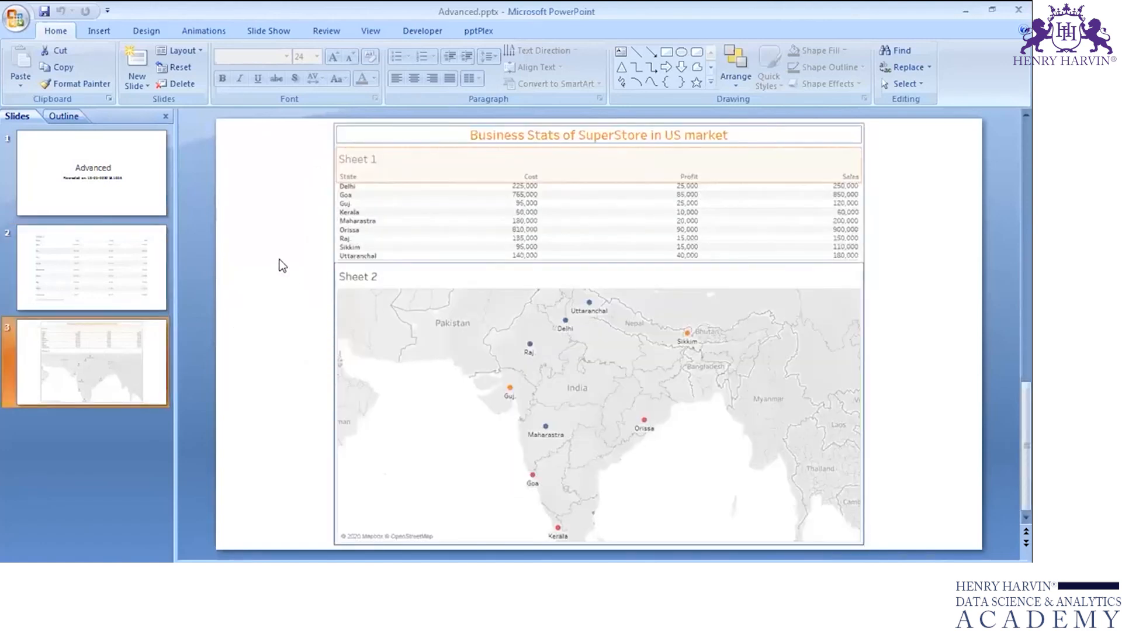
Step: Switch back to Tableau and review the worksheet's available export and copy formats
{"action": "key", "text": "alt+Tab"}
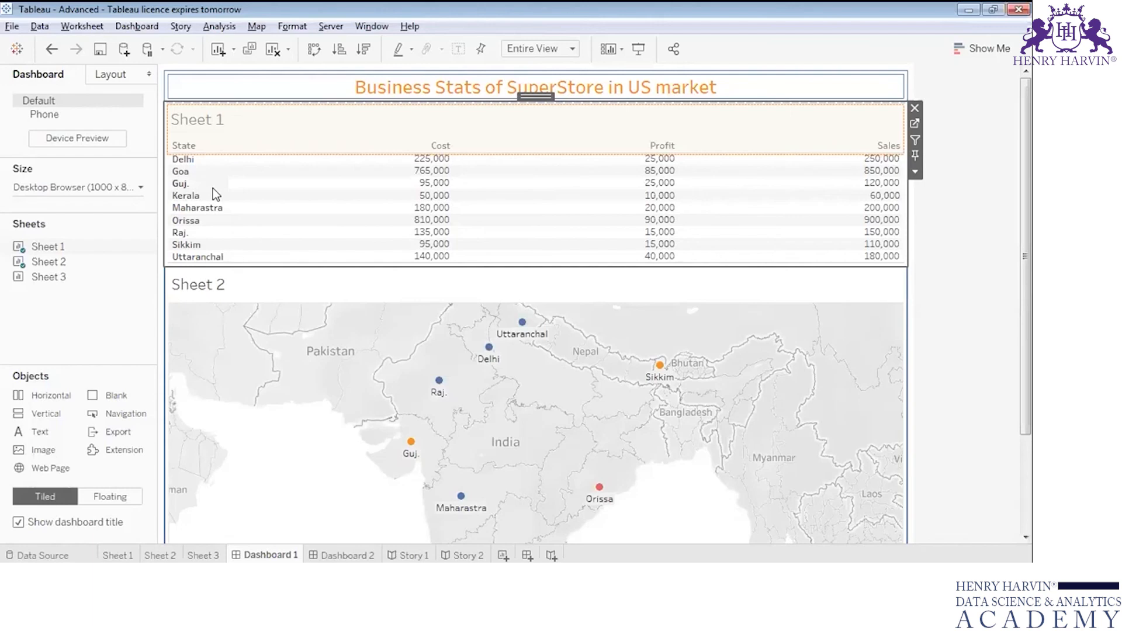
{"action": "left_click", "coordinate": [11, 26]}
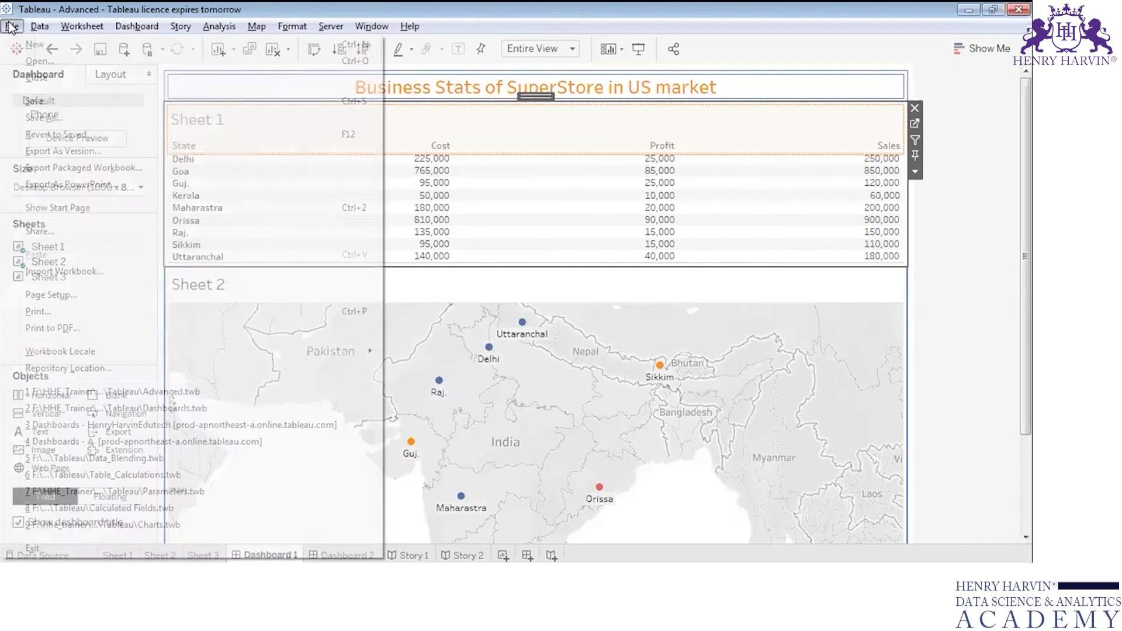
{"action": "mouse_move", "coordinate": [95, 30]}
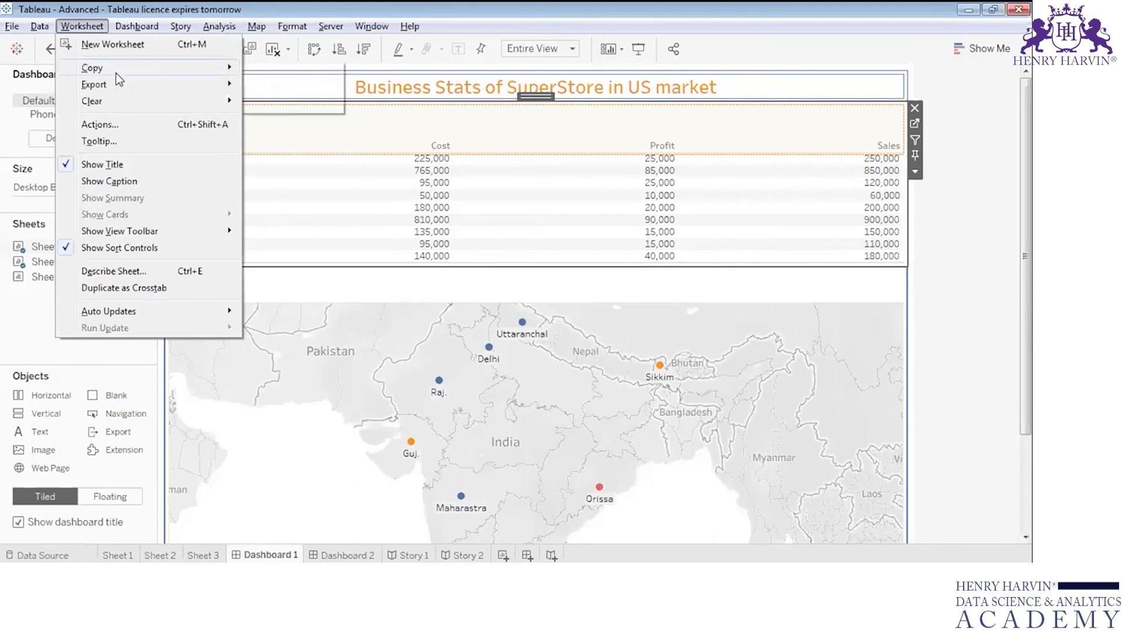
{"action": "mouse_move", "coordinate": [141, 84]}
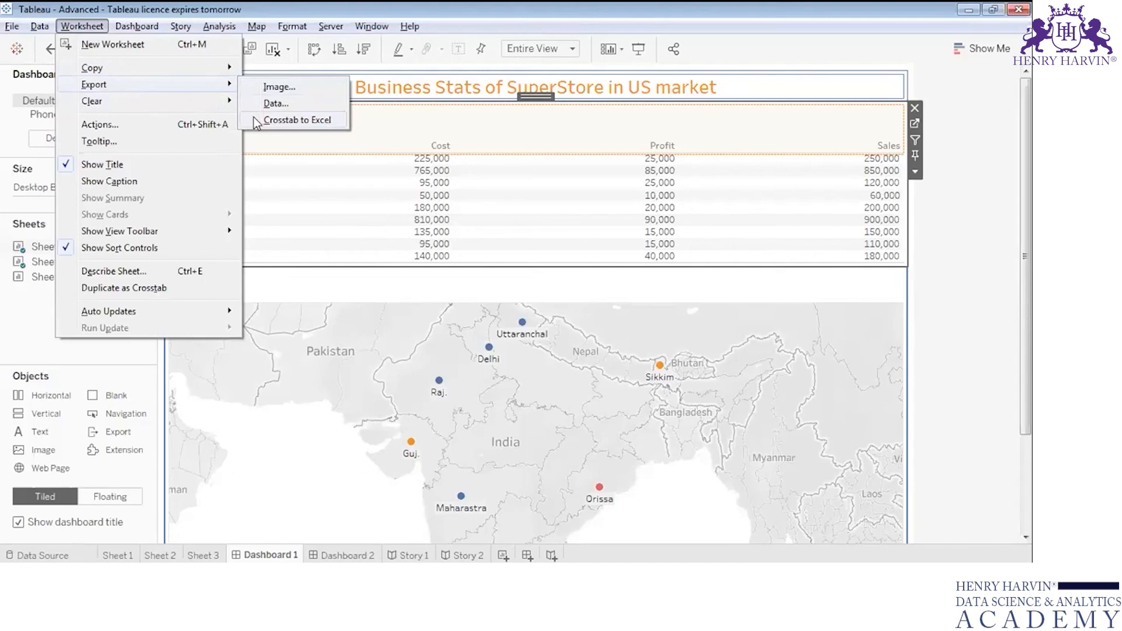
{"action": "mouse_move", "coordinate": [224, 68]}
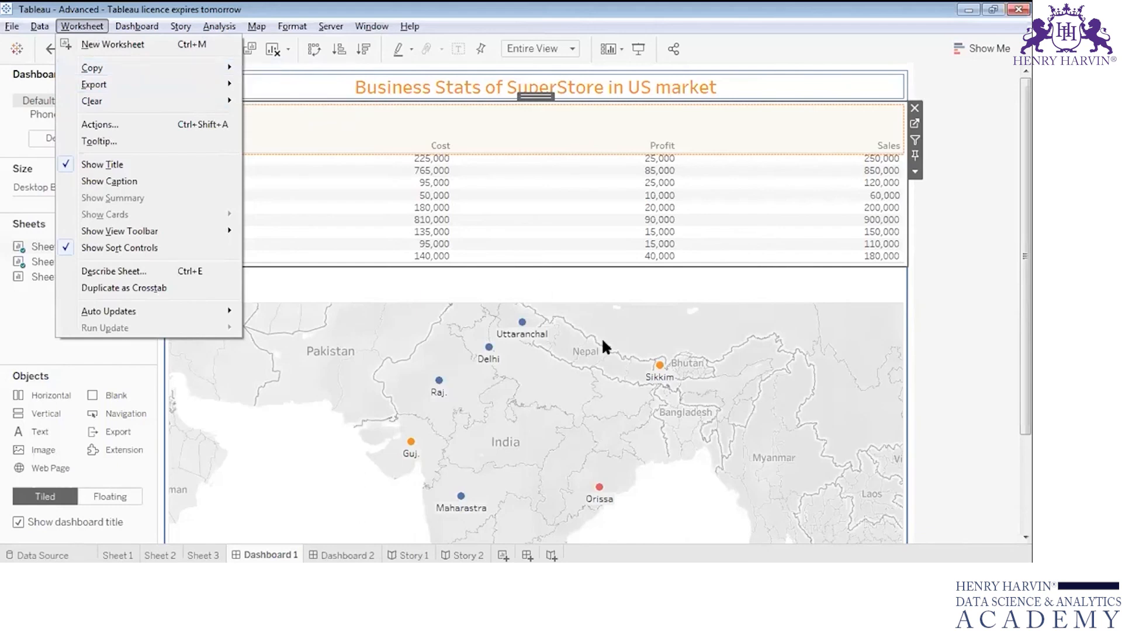
{"action": "left_click", "coordinate": [1002, 256]}
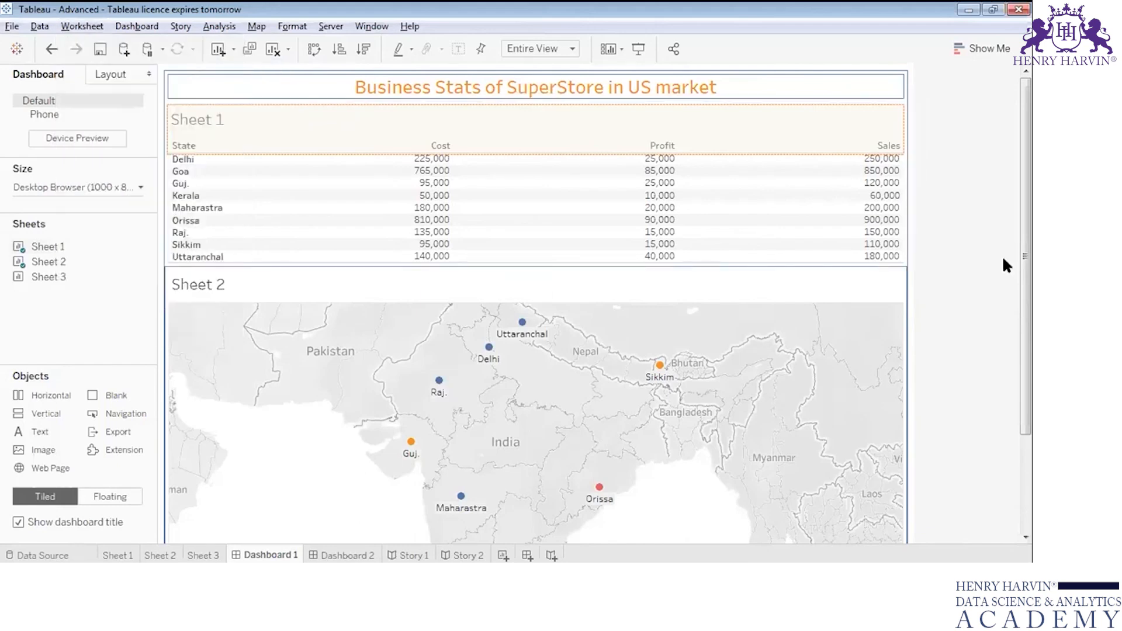
Step: Open Sheet 3 and copy its map view as an image
{"action": "left_click", "coordinate": [201, 554]}
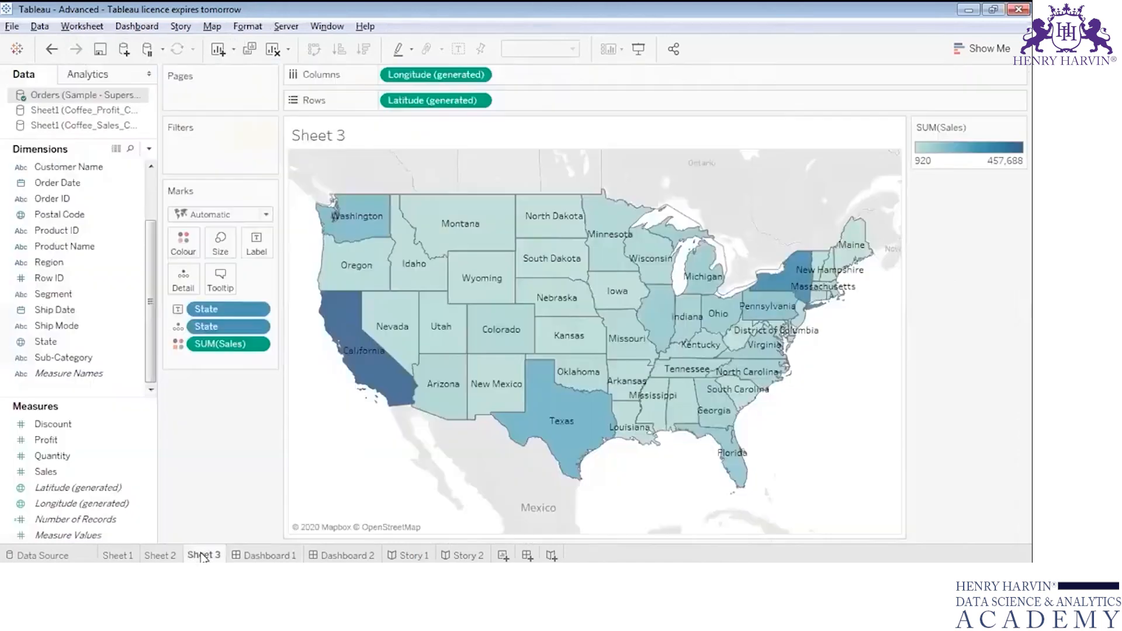
{"action": "left_click", "coordinate": [99, 27]}
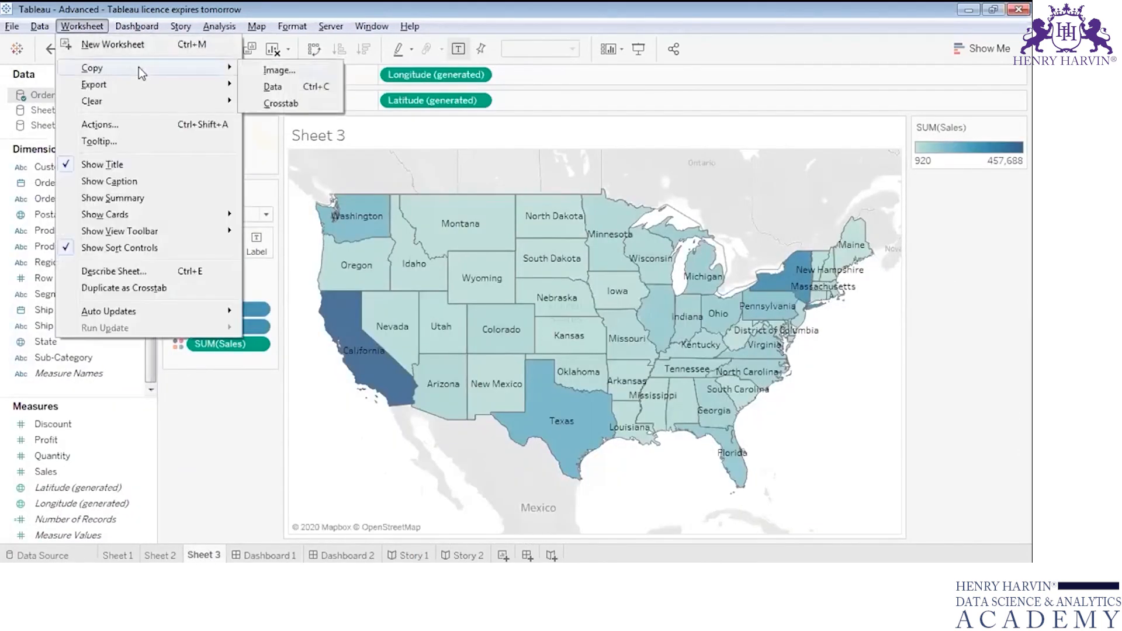
{"action": "left_click", "coordinate": [275, 71]}
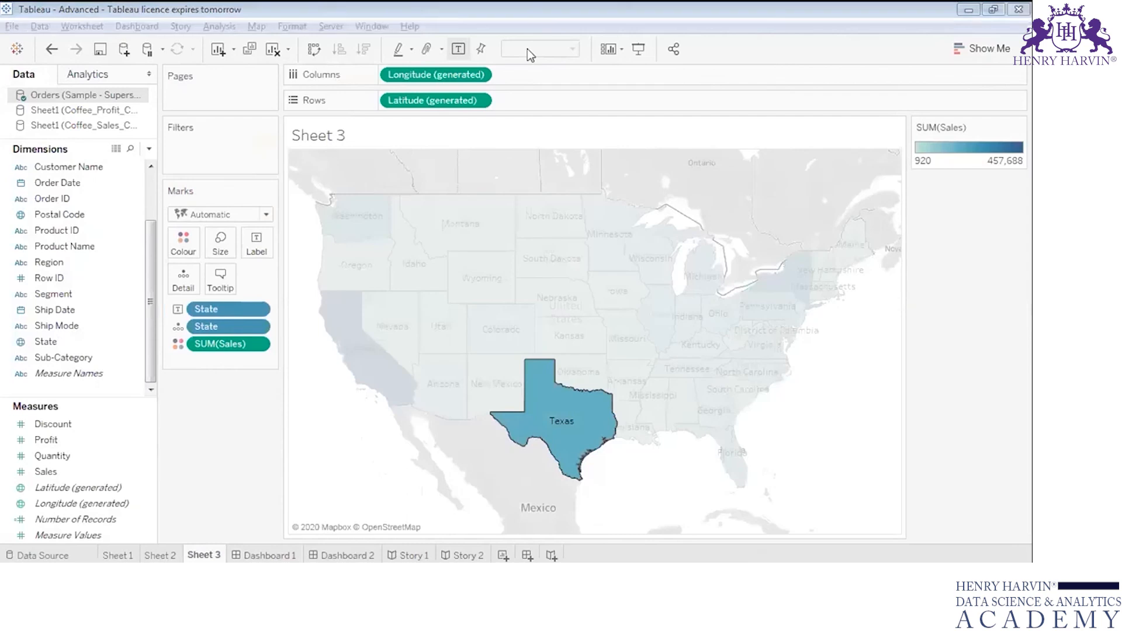
Step: Switch to PowerPoint, add a new slide after the Dashboard 1 slide, and paste the copied Sheet 3 image onto it
{"action": "key", "text": "alt+Tab"}
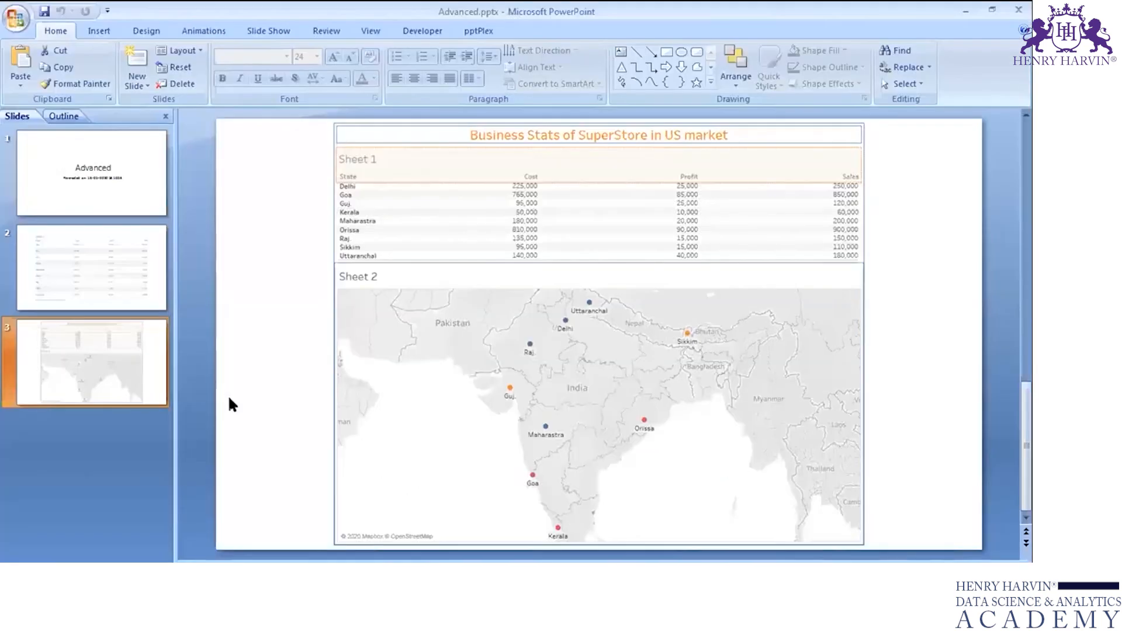
{"action": "key", "text": "ctrl+m"}
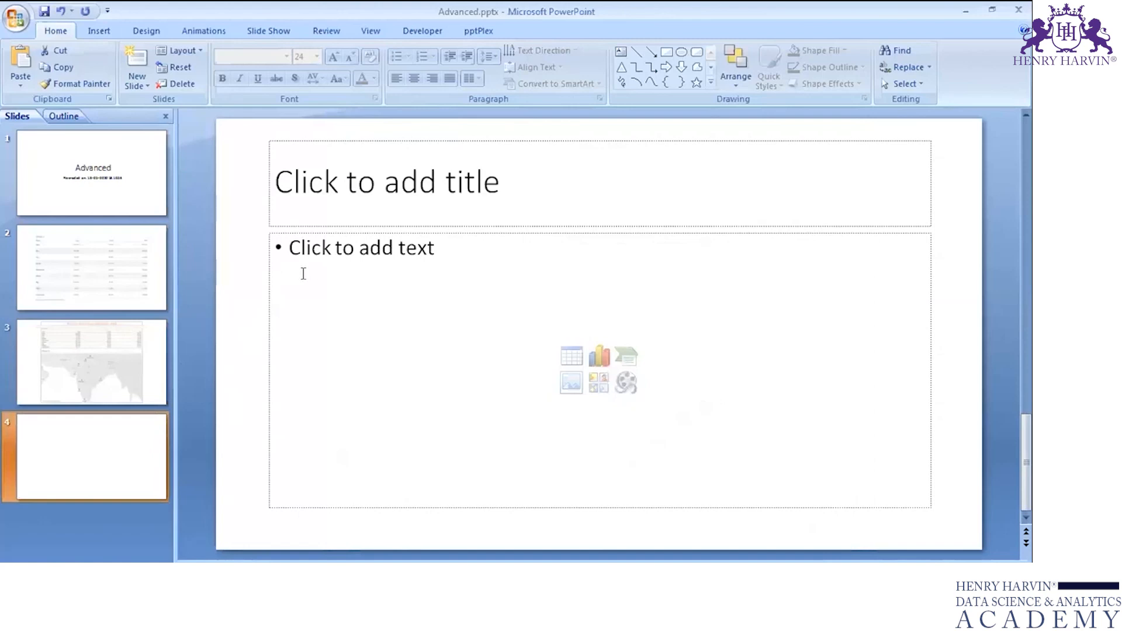
{"action": "key", "text": "ctrl+v"}
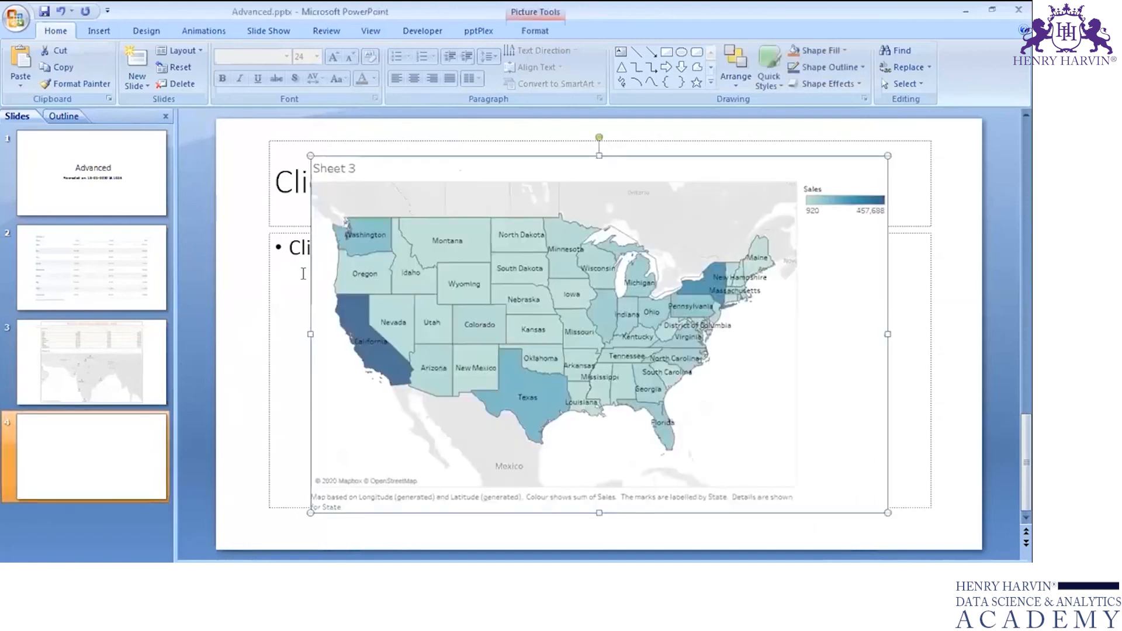
Step: Enlarge the pasted Sheet 3 map to fill most of the slide, keeping its lower edge within the slide
{"action": "left_click_drag", "start_coordinate": [310, 155], "coordinate": [258, 124]}
{"action": "left_click_drag", "start_coordinate": [888, 512], "coordinate": [955, 529]}
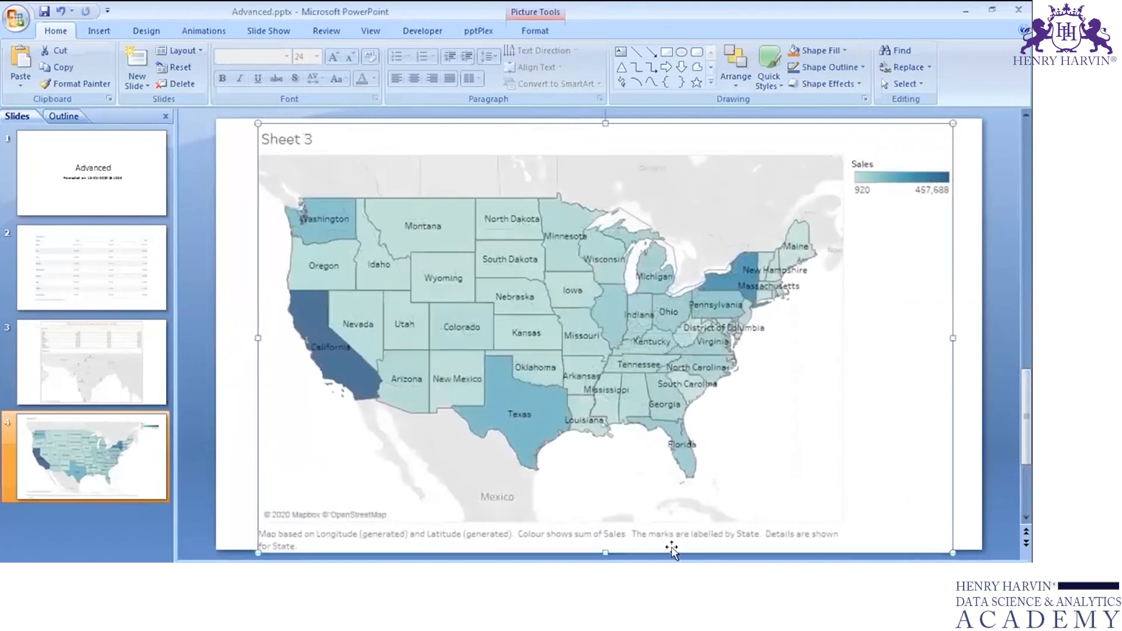
{"action": "left_click_drag", "start_coordinate": [606, 551], "coordinate": [605, 541]}
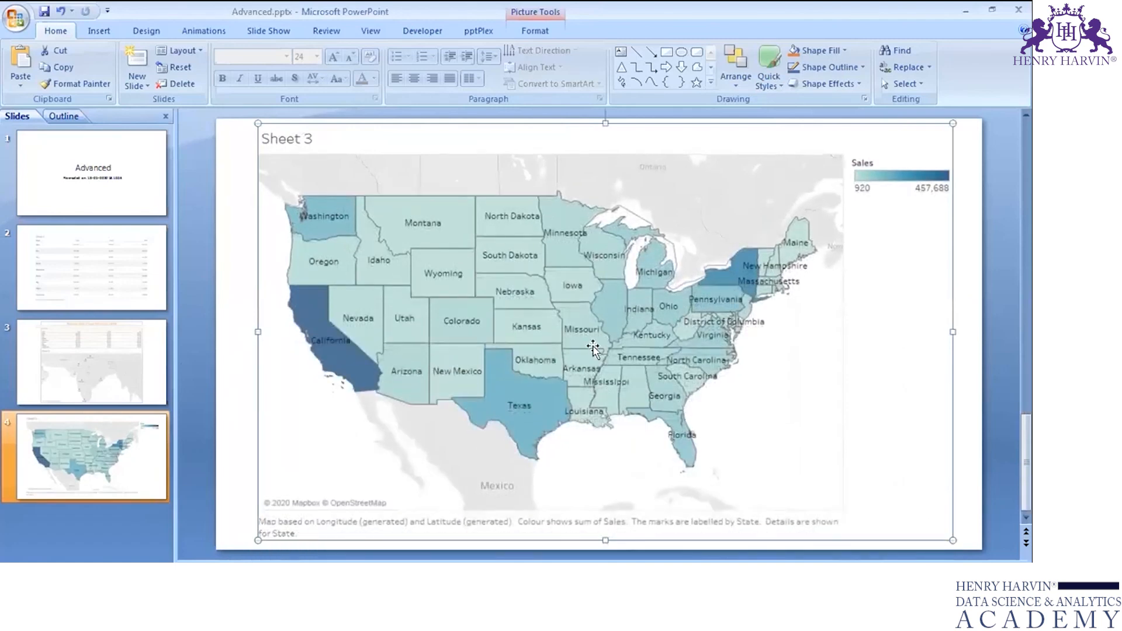
{"action": "left_click", "coordinate": [231, 273]}
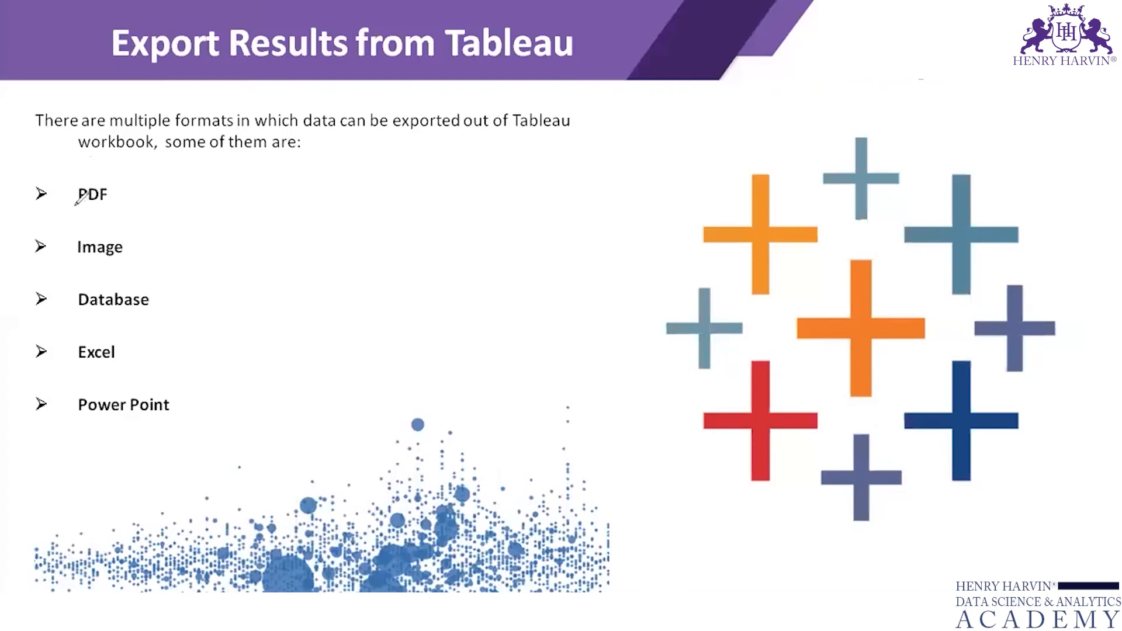
{"action": "left_click_drag", "start_coordinate": [75, 205], "coordinate": [122, 202]}
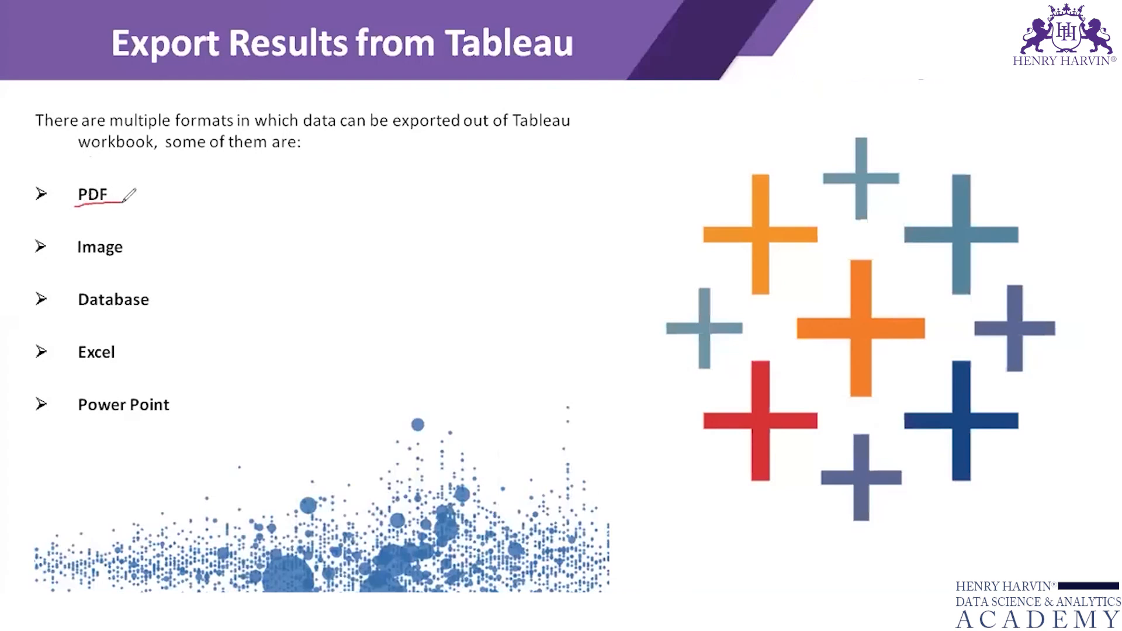